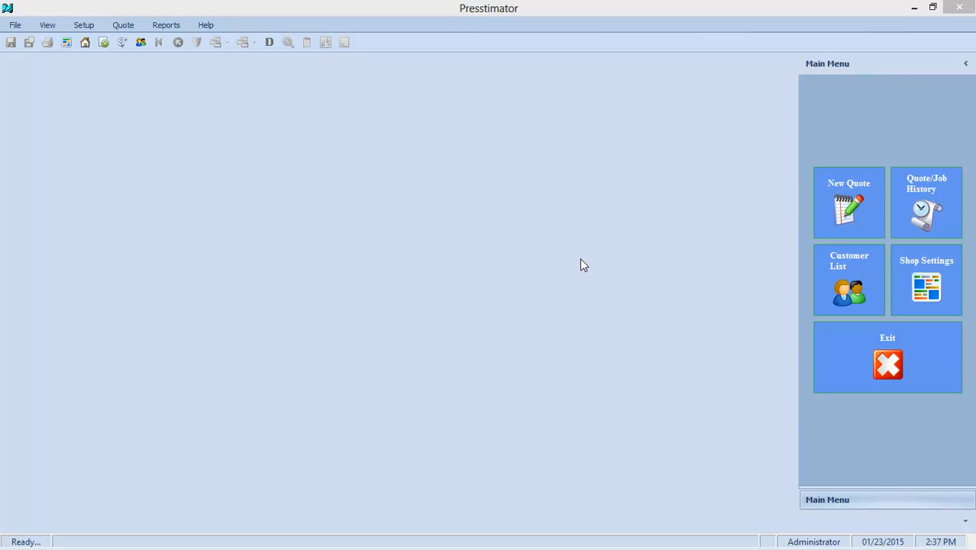
Review the shop settings for general, paper stocks, color ink and press entries.
click(928, 277)
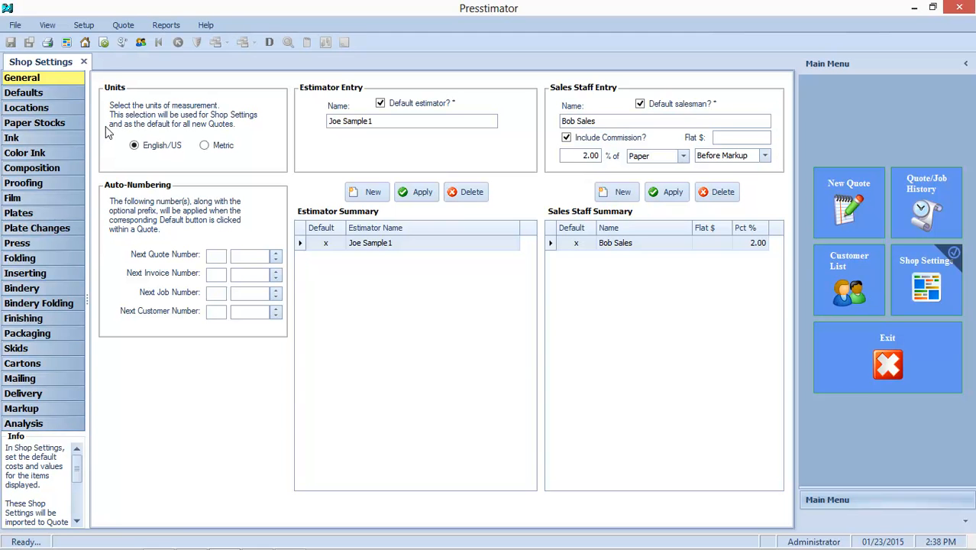
click(36, 125)
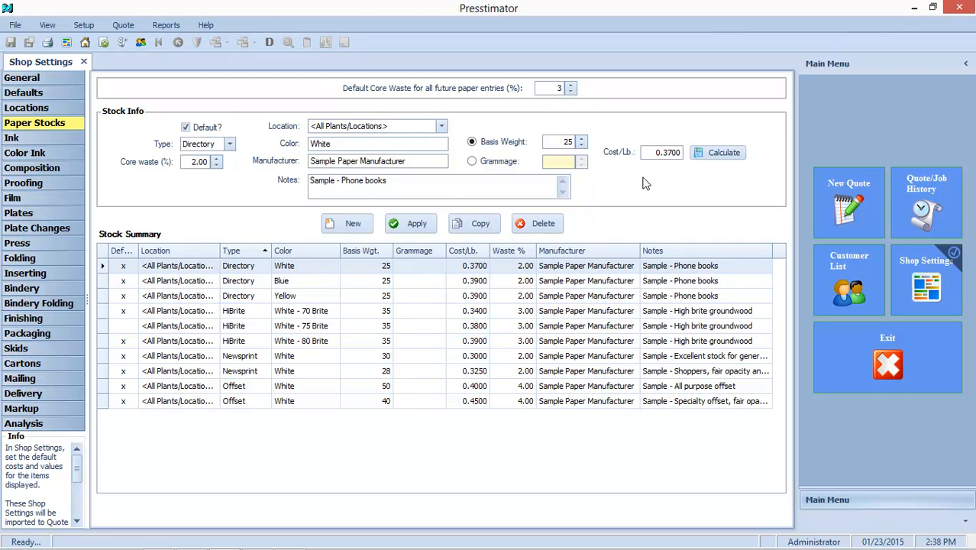
click(42, 155)
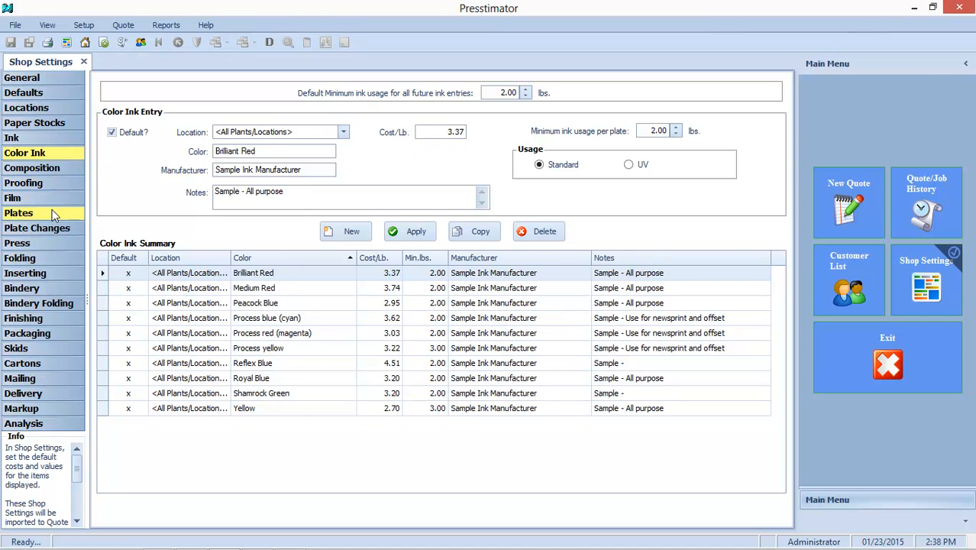
click(45, 243)
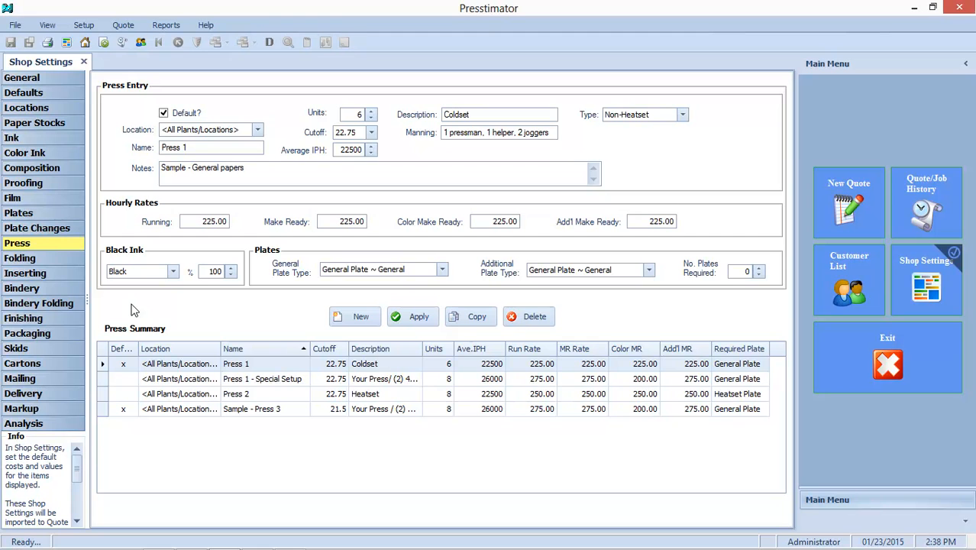
click(55, 126)
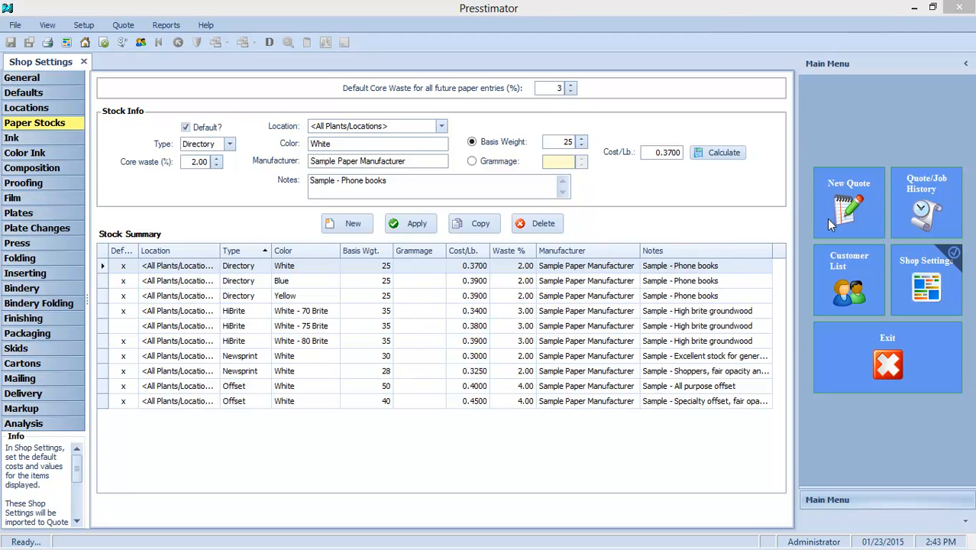
Start a new quote named sample and assign it to Customer 2.
click(841, 211)
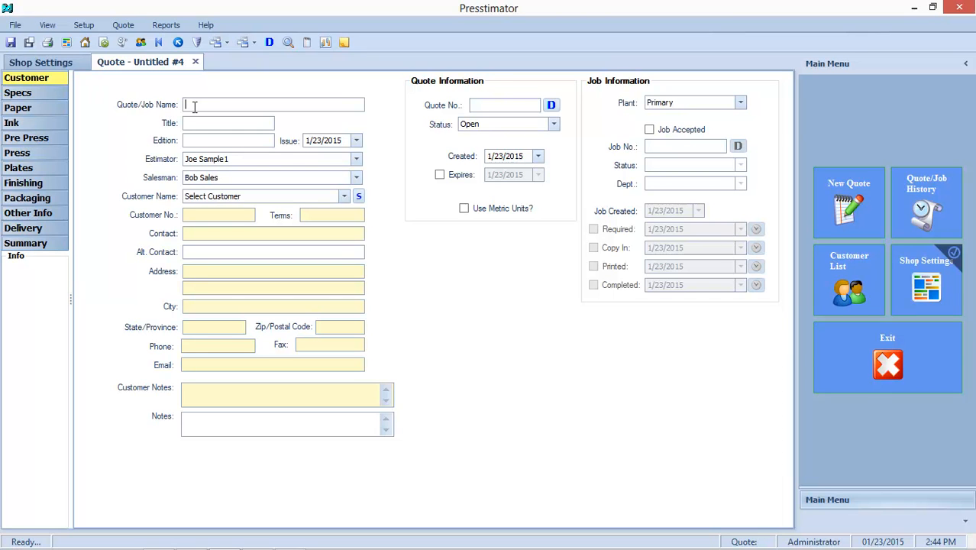
text(sample)
click(356, 177)
click(356, 177)
click(343, 196)
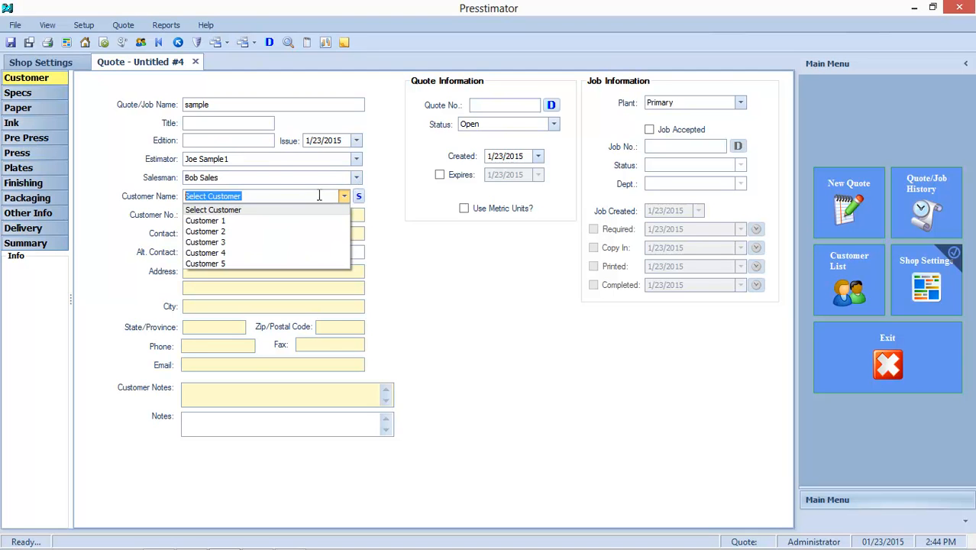
click(227, 231)
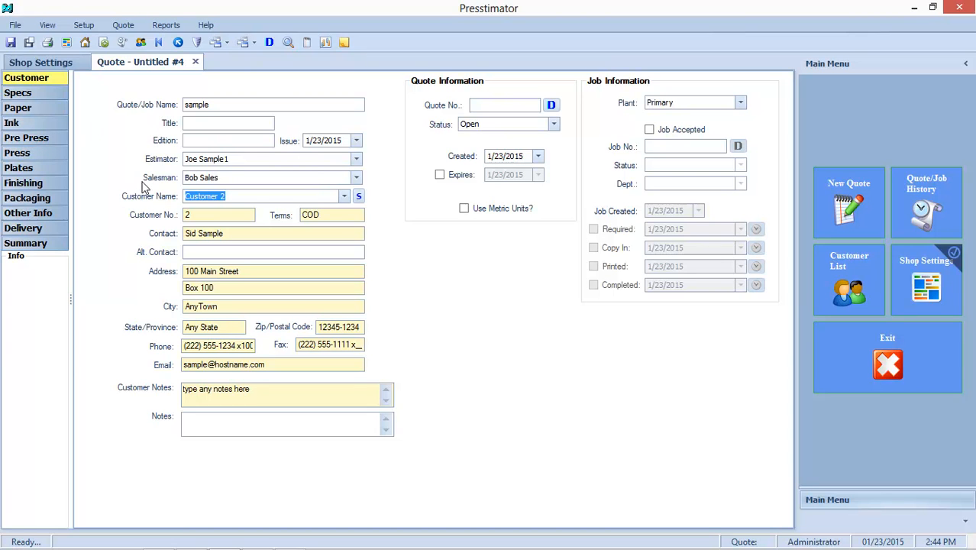
In the job specs, set copies to 10000, total pages to 12 and web width to 30.
click(35, 92)
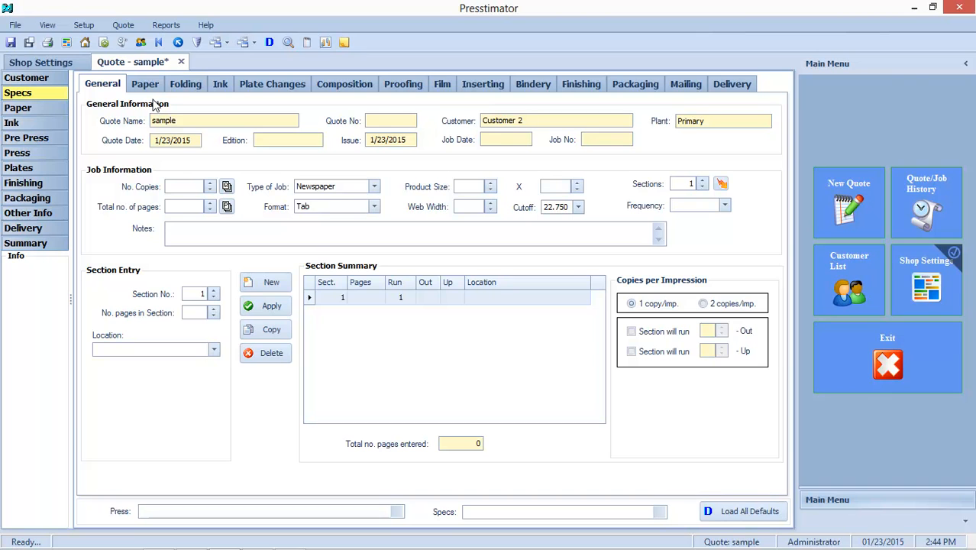
click(178, 185)
text(10000)
key(Tab)
text(12)
click(465, 206)
text(30)
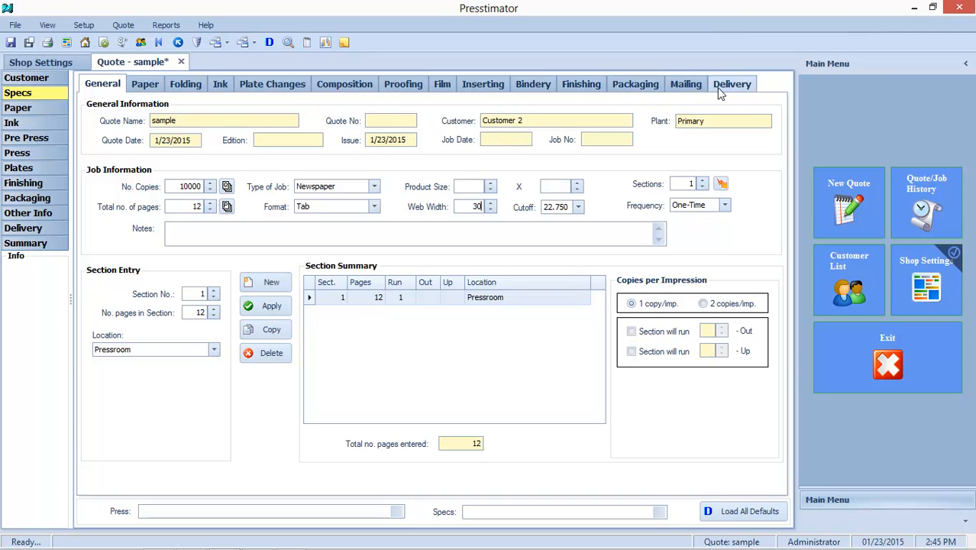
Review the paper stock entry and its type options for the section.
click(156, 89)
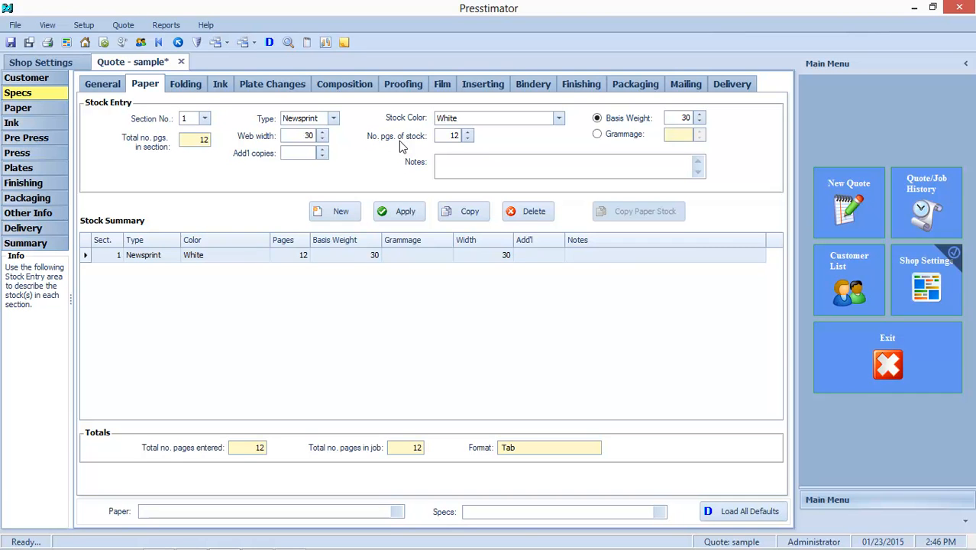
click(334, 120)
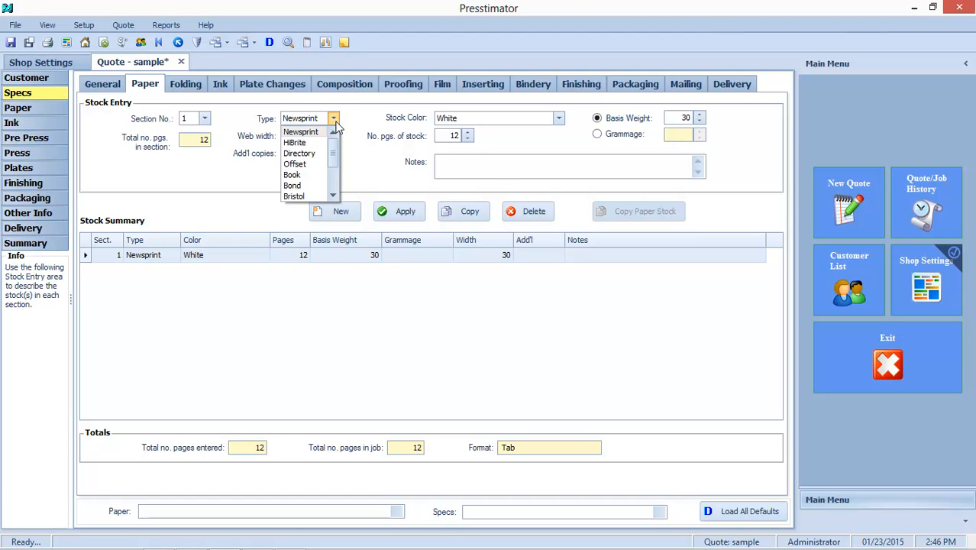
click(335, 120)
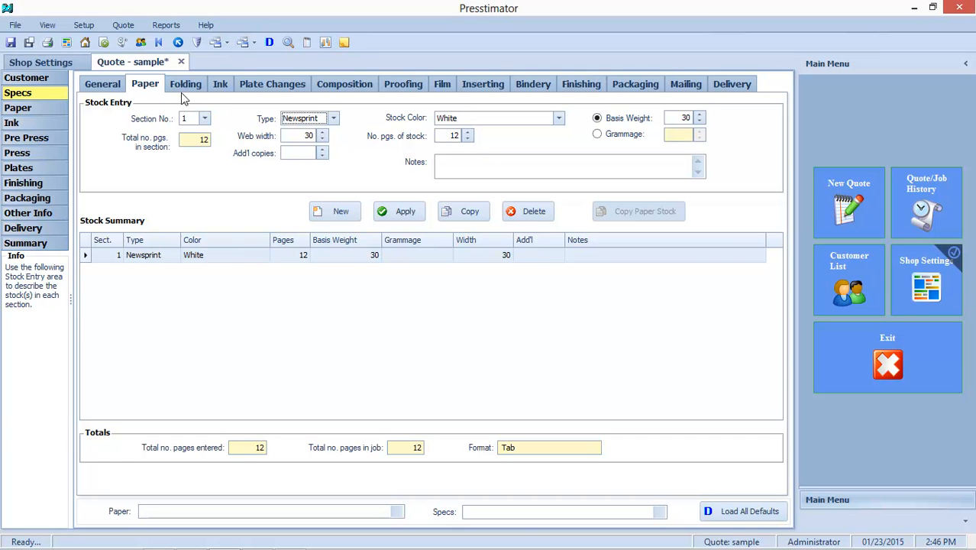
Enable color ink in the job and add process colors on all pages of section 1.
click(220, 84)
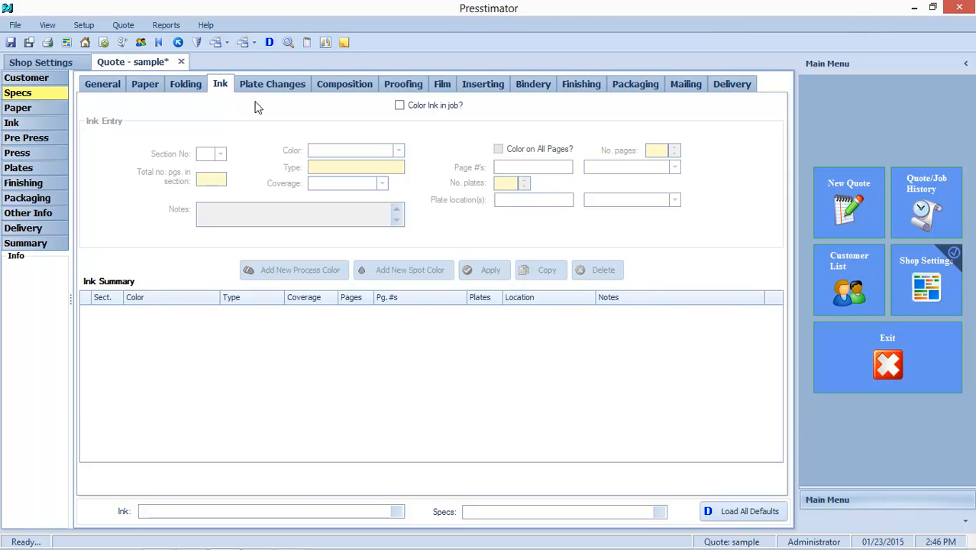
click(400, 105)
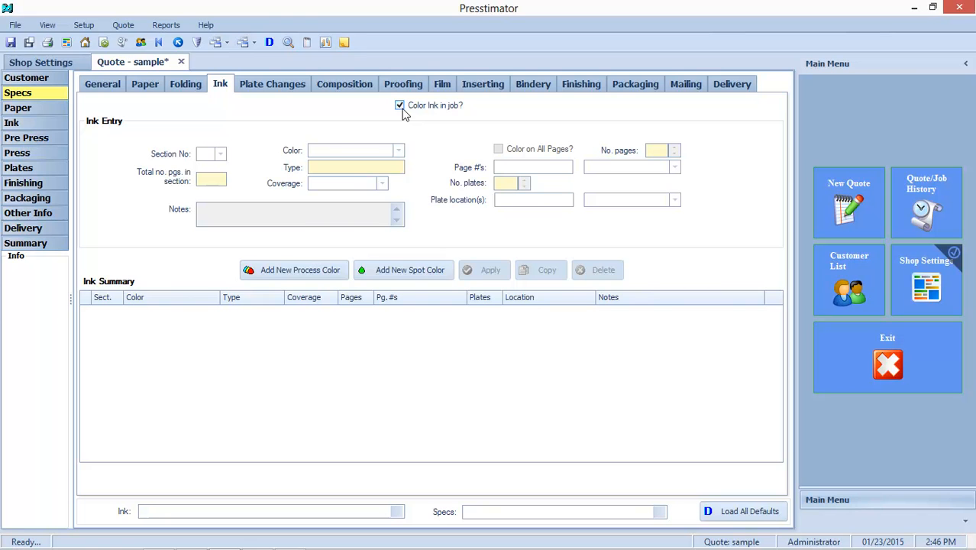
click(307, 271)
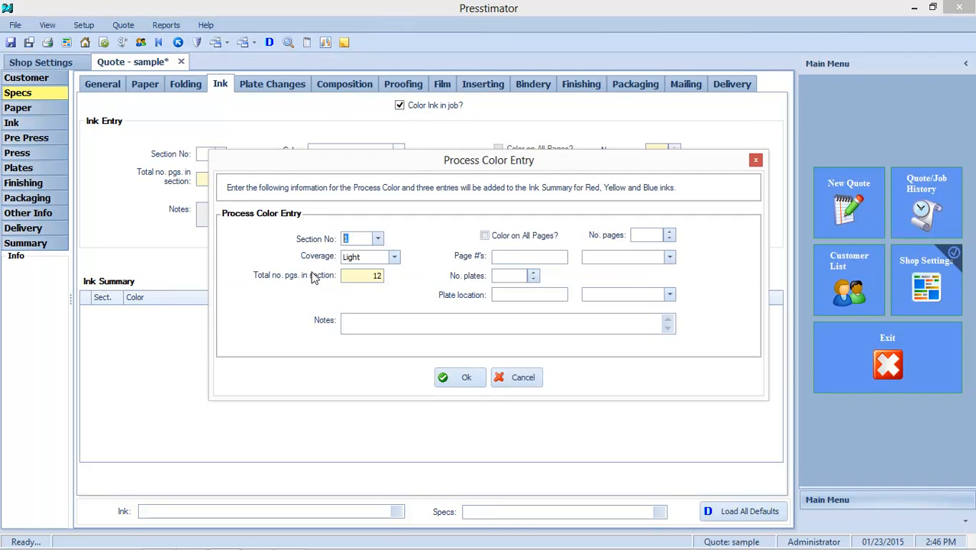
click(505, 238)
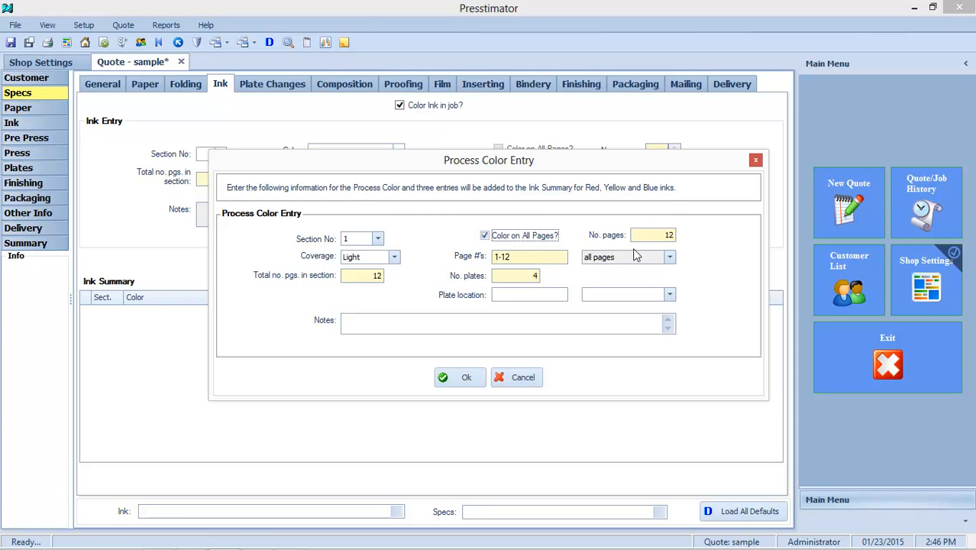
click(456, 377)
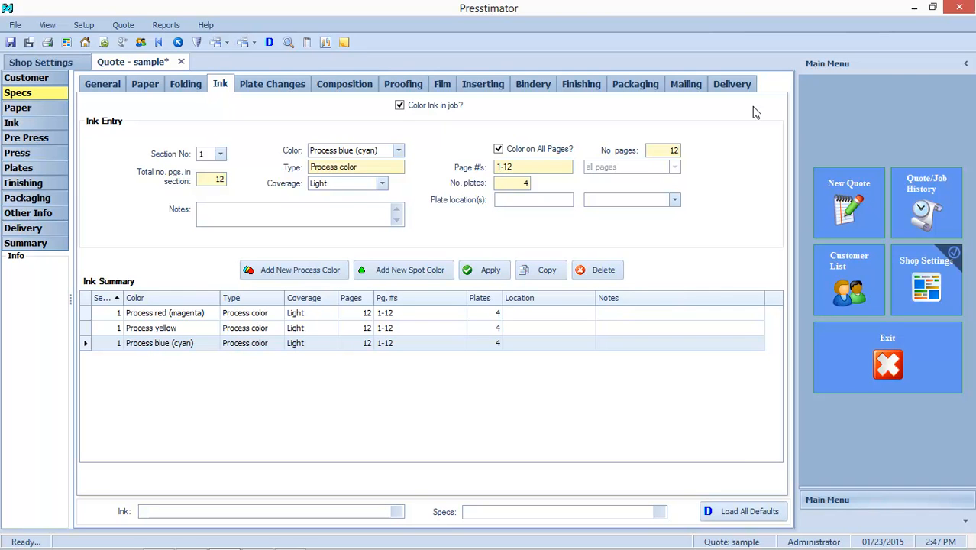
Load all defaults into the quote and check the quote quick view.
click(752, 515)
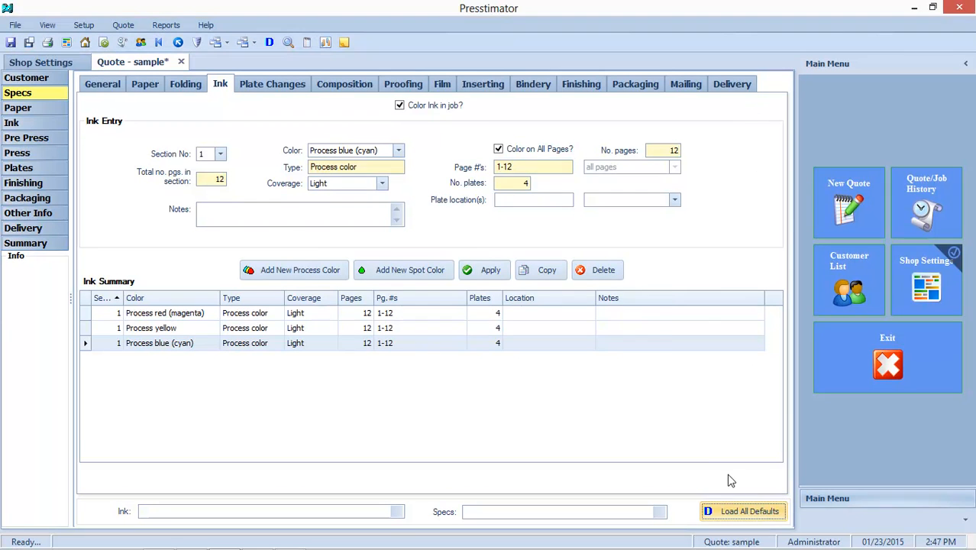
click(446, 361)
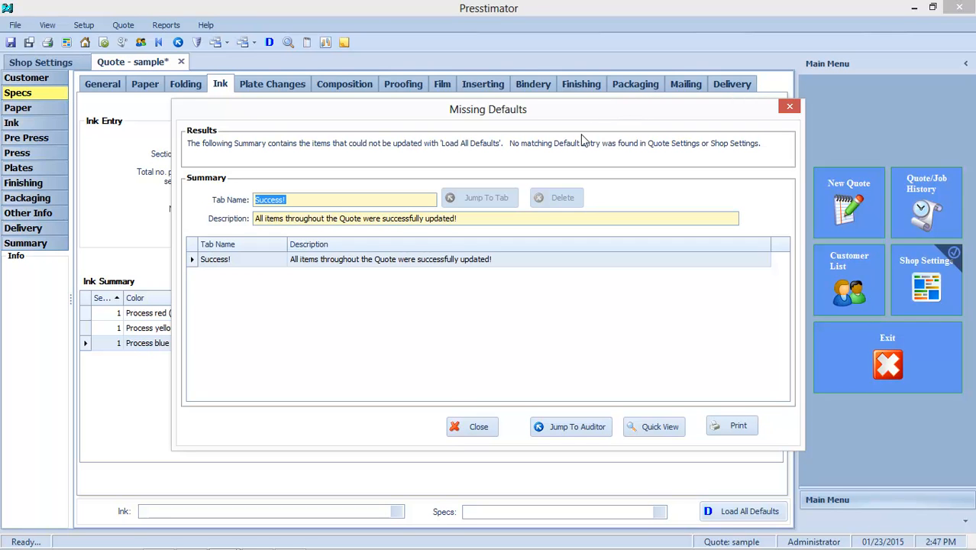
click(658, 427)
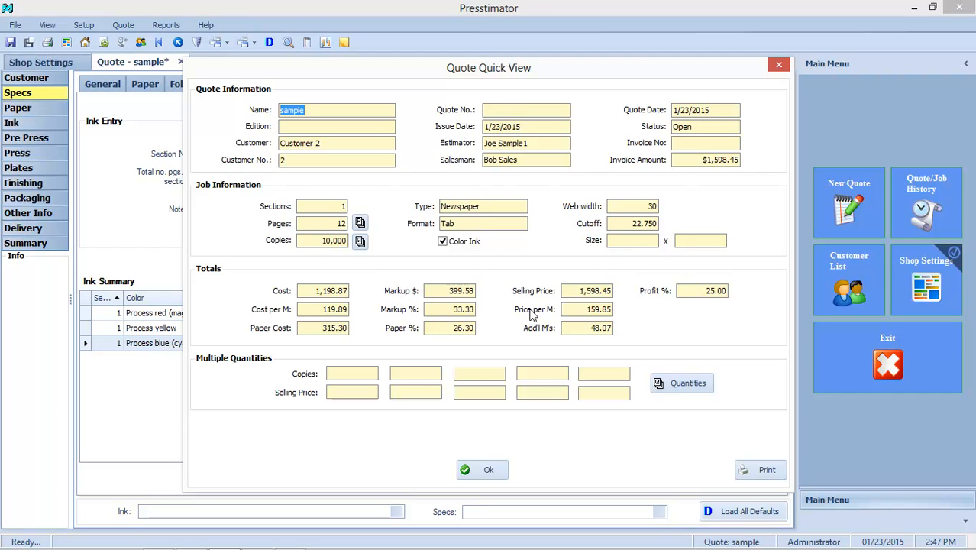
click(488, 470)
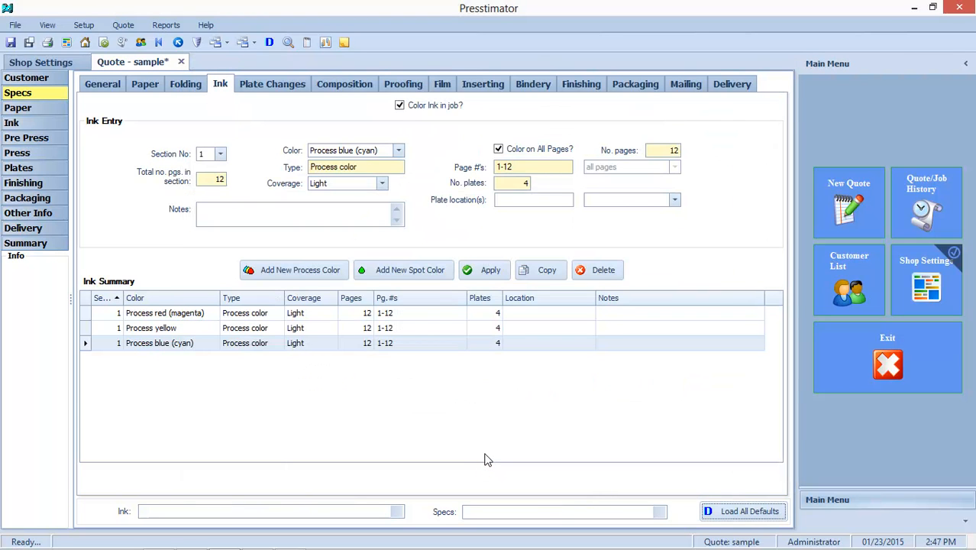
Review the calculated paper, ink and press cost pages of the quote.
click(31, 108)
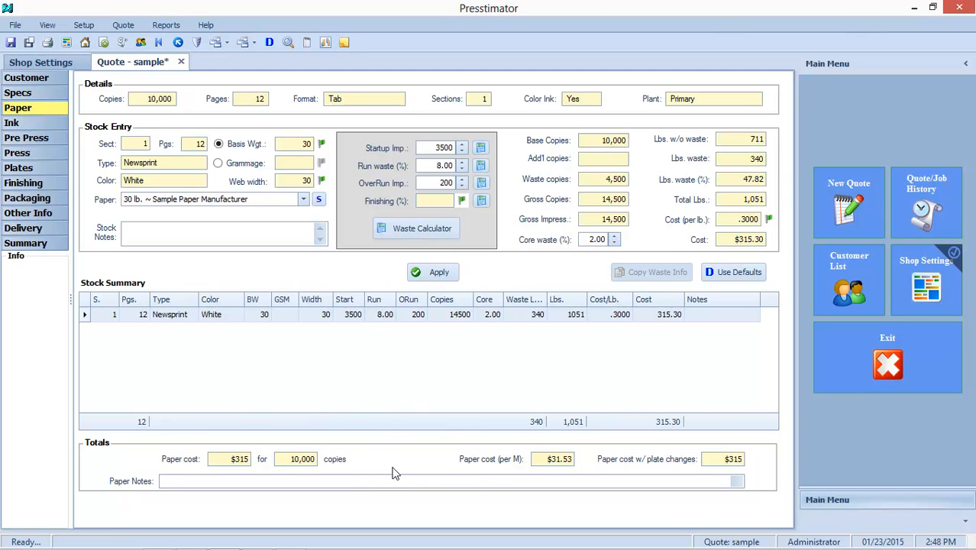
click(29, 127)
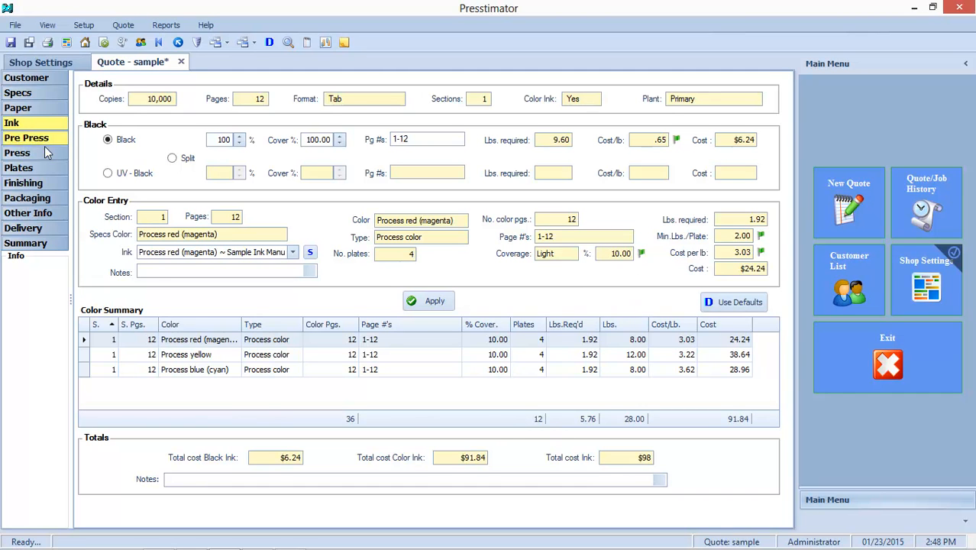
click(17, 154)
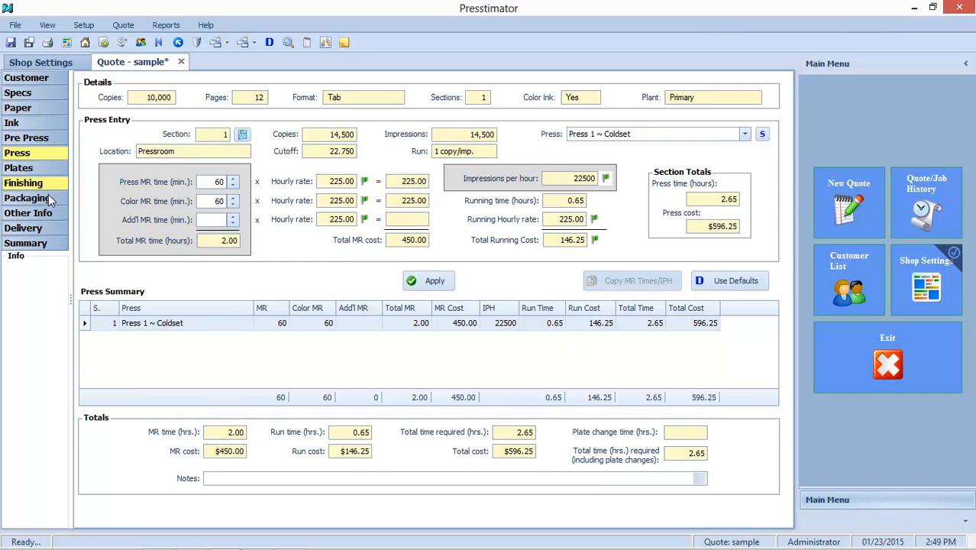
Run the auditor on the quote summary.
click(17, 246)
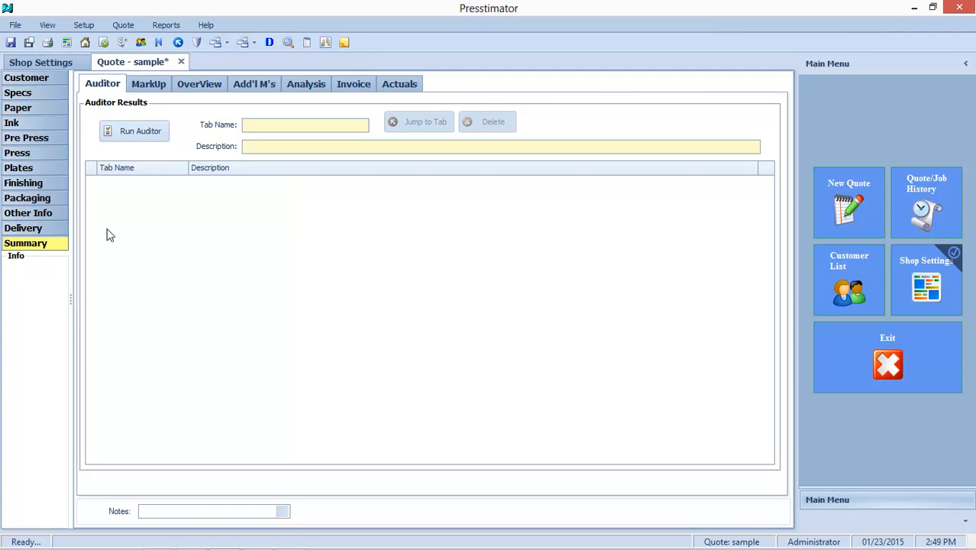
click(129, 132)
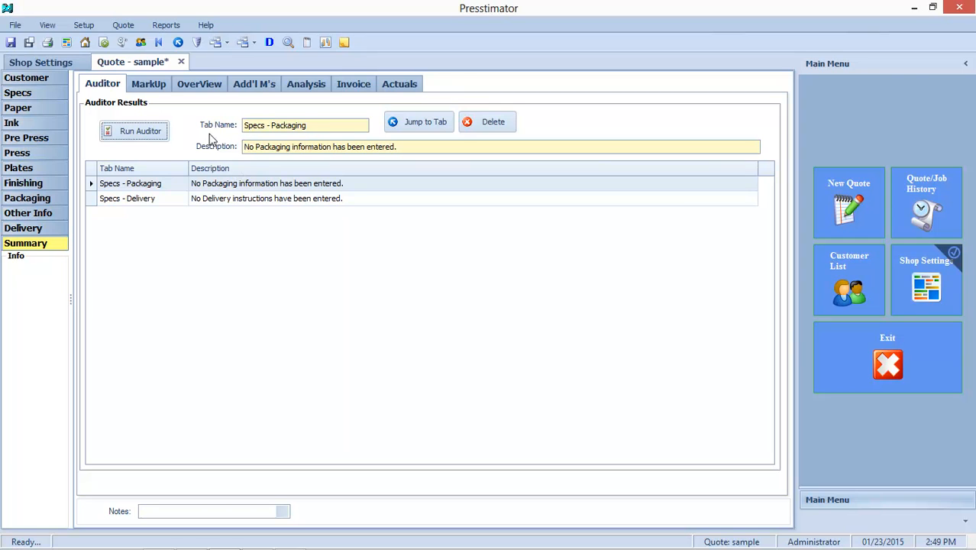
Apply the markup scheme Sample - 20% materials only to the quote.
click(148, 84)
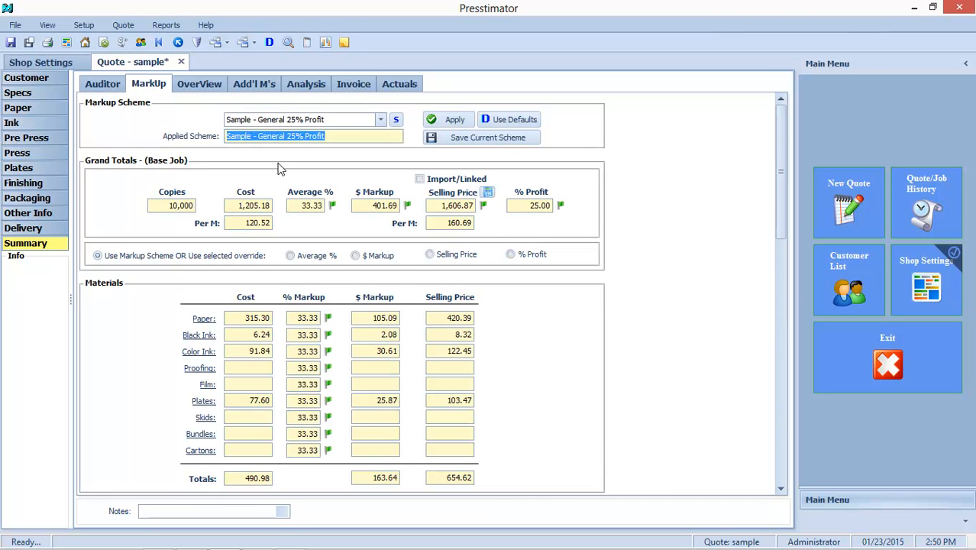
mouse_move(782, 205)
mouse_down()
mouse_move(783, 260)
mouse_move(780, 214)
mouse_up()
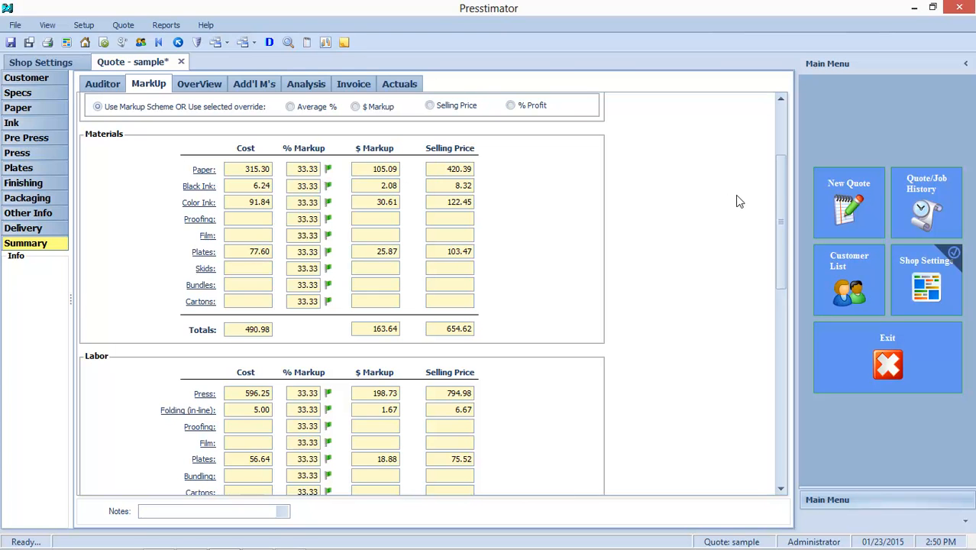
drag(782, 195, 776, 122)
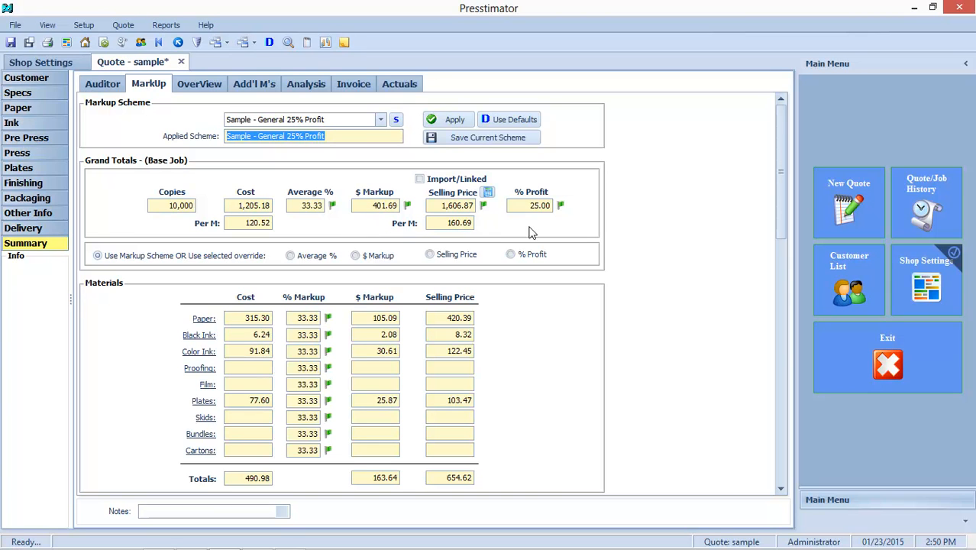
click(381, 120)
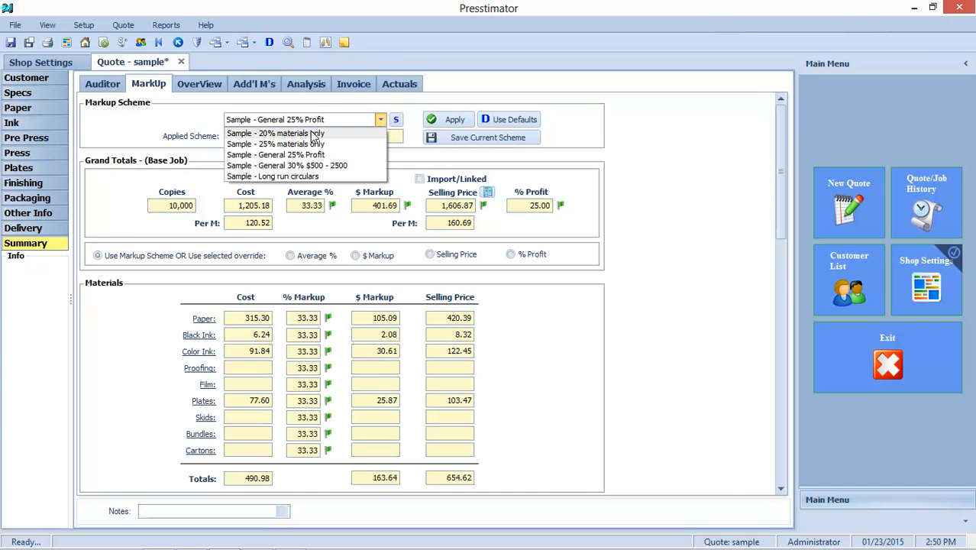
click(311, 135)
click(442, 121)
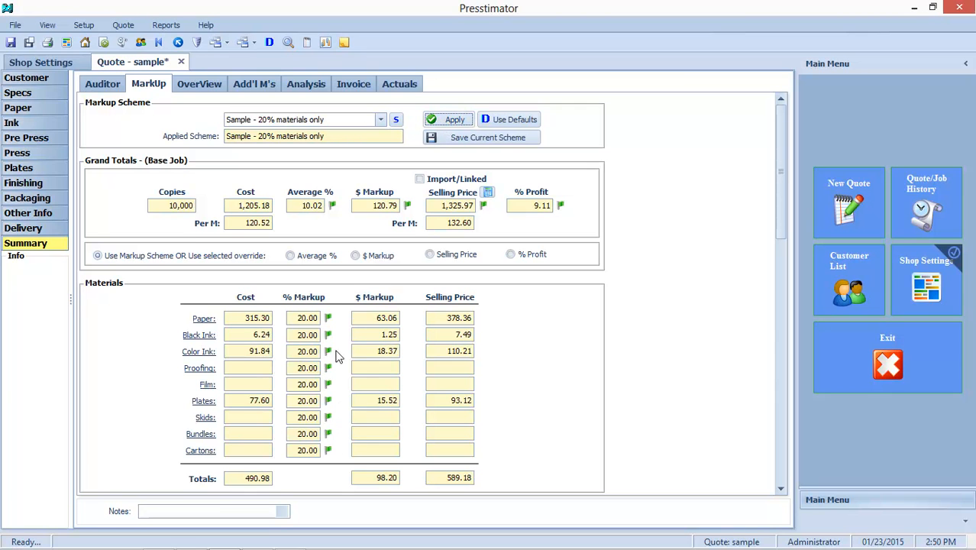
Set the quote's profit to 20%, then apply the markup scheme Sample - General 25% Profit instead.
click(561, 206)
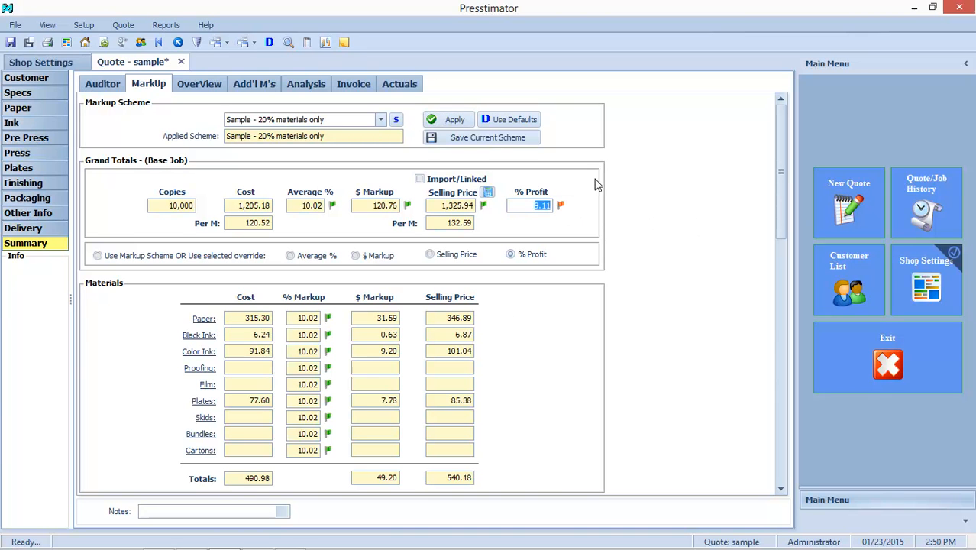
text(20)
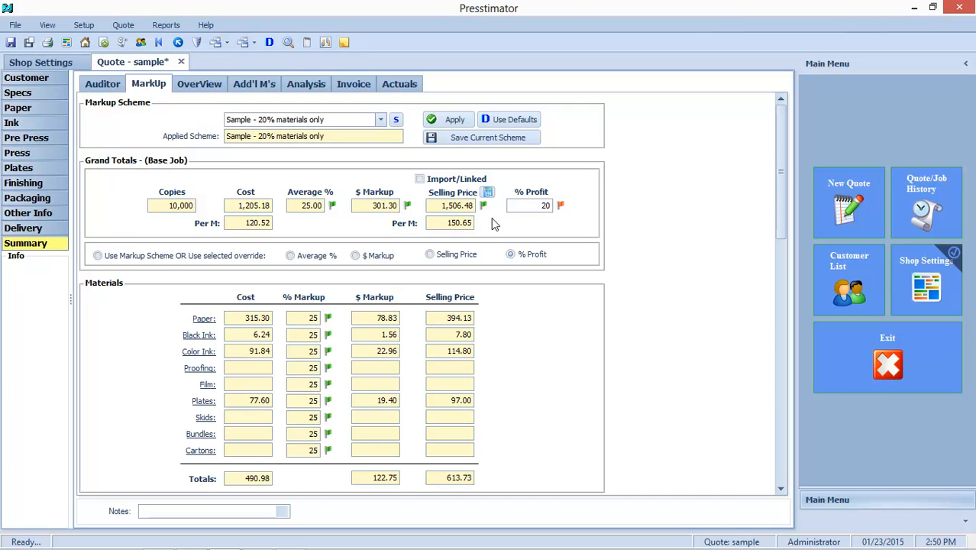
click(381, 120)
click(355, 151)
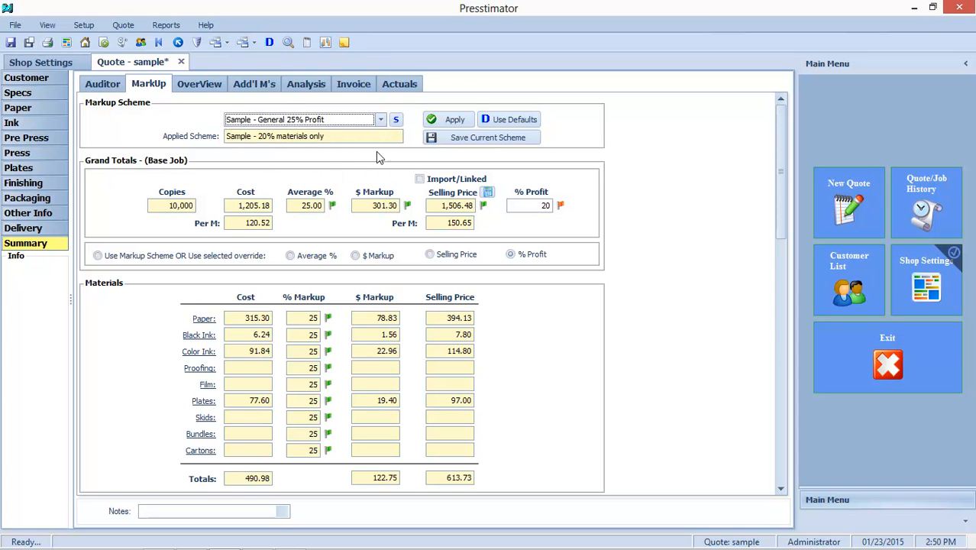
click(455, 122)
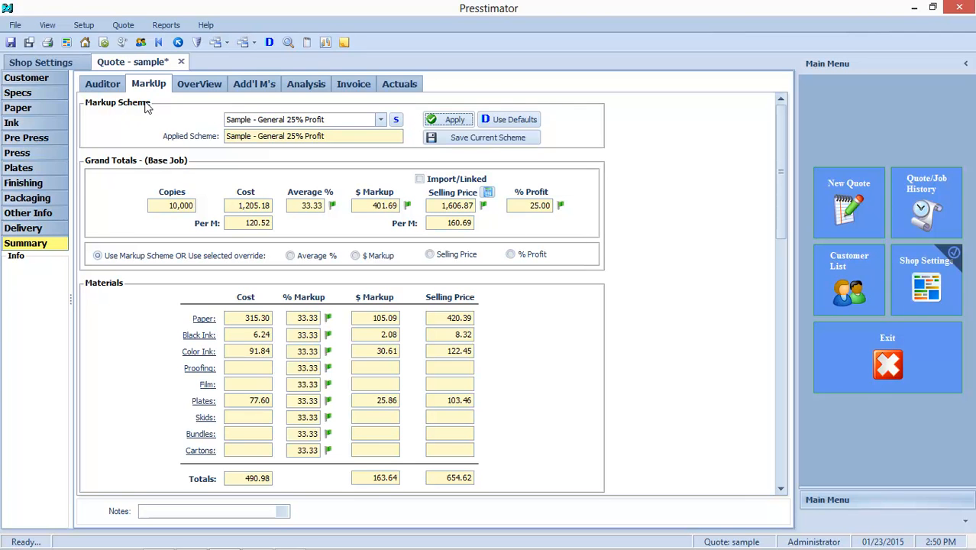
On the additional thousands page, calculate multiple quantity totals with copies adjusted by 1000 and confirm.
click(256, 89)
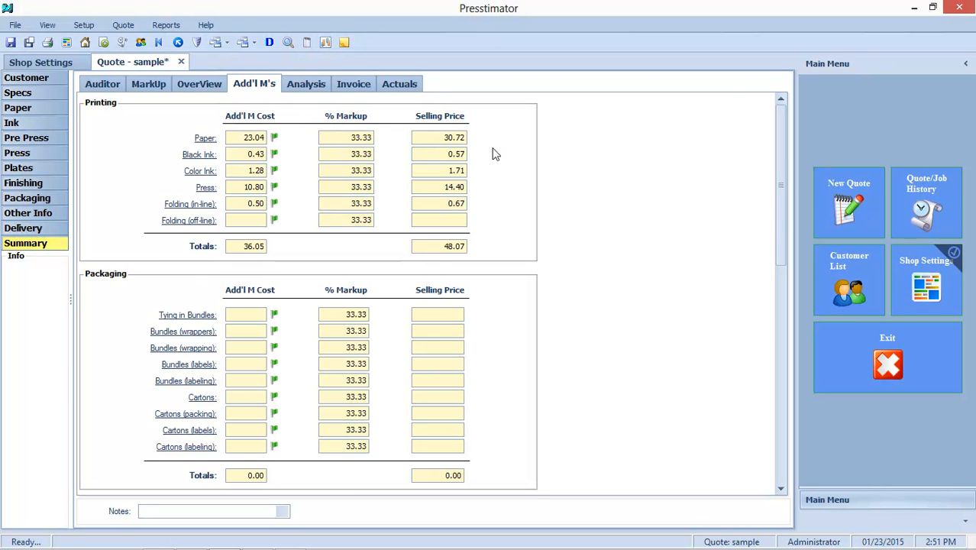
drag(782, 126, 783, 382)
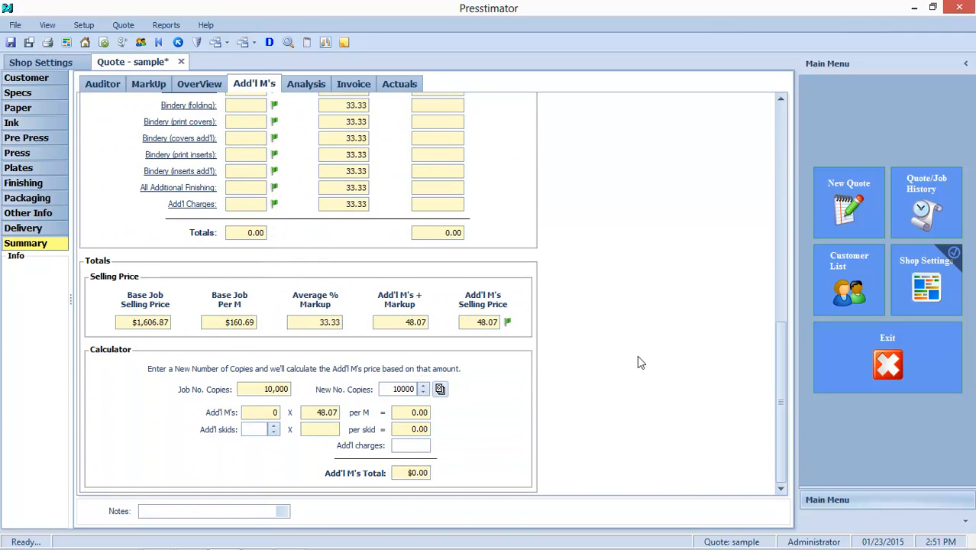
click(441, 390)
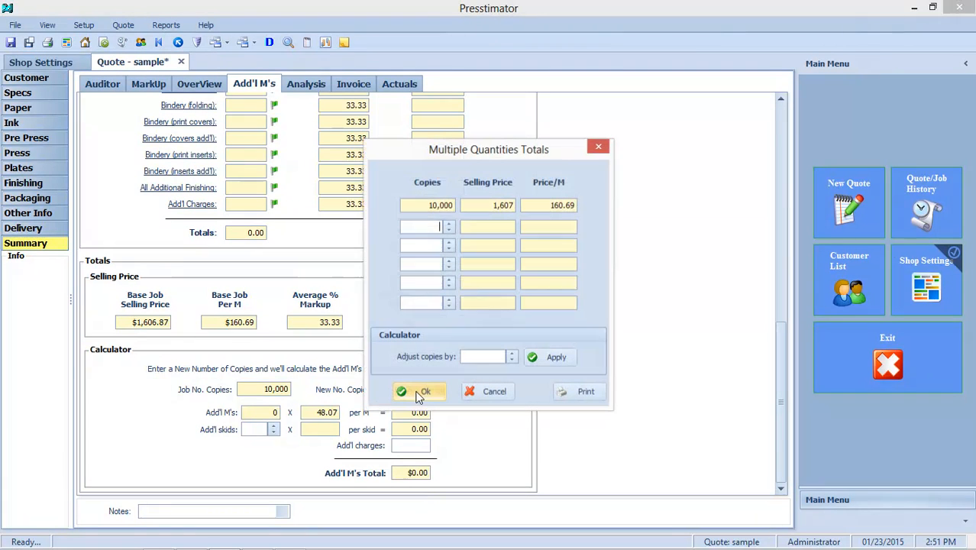
click(478, 356)
text(1000)
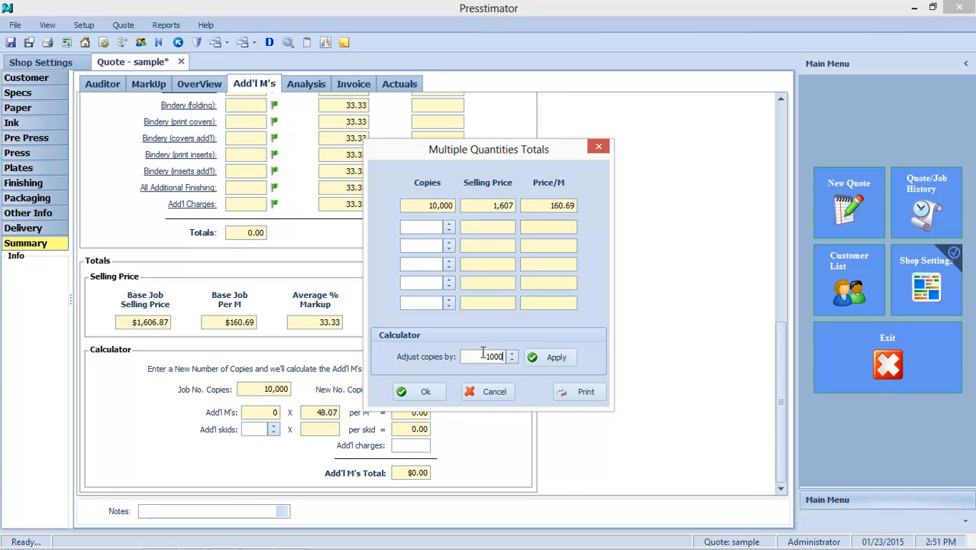
click(554, 362)
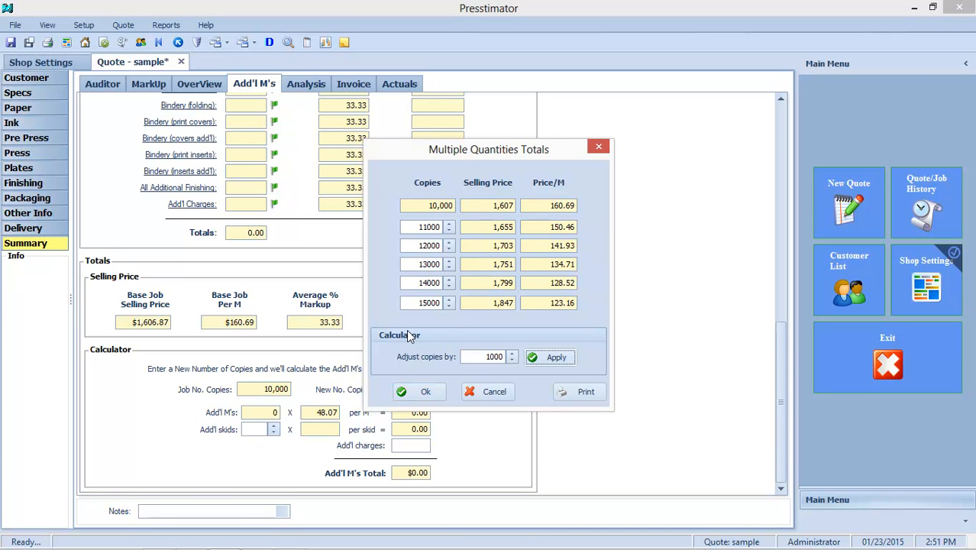
click(427, 391)
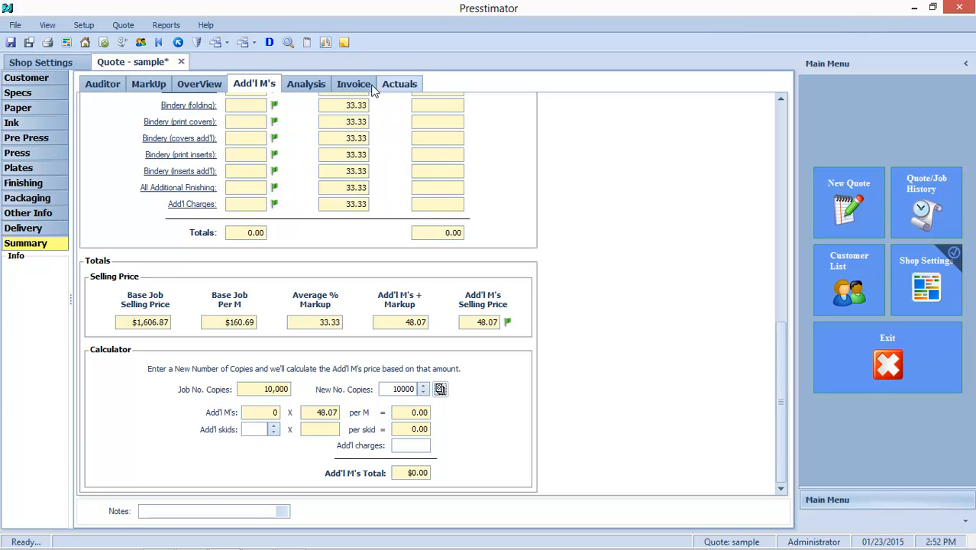
Print the quote for the customer in summary format and switch to the generated Word document.
click(307, 44)
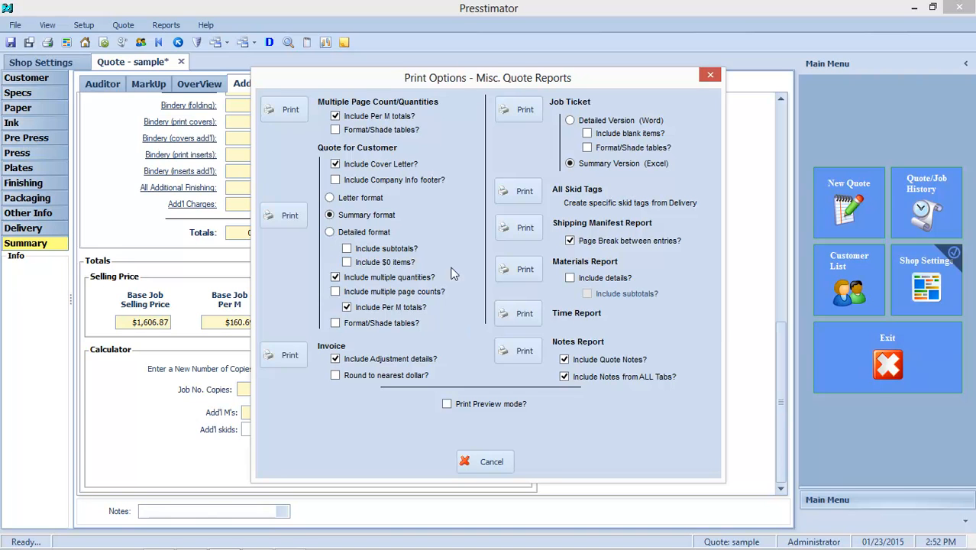
click(283, 218)
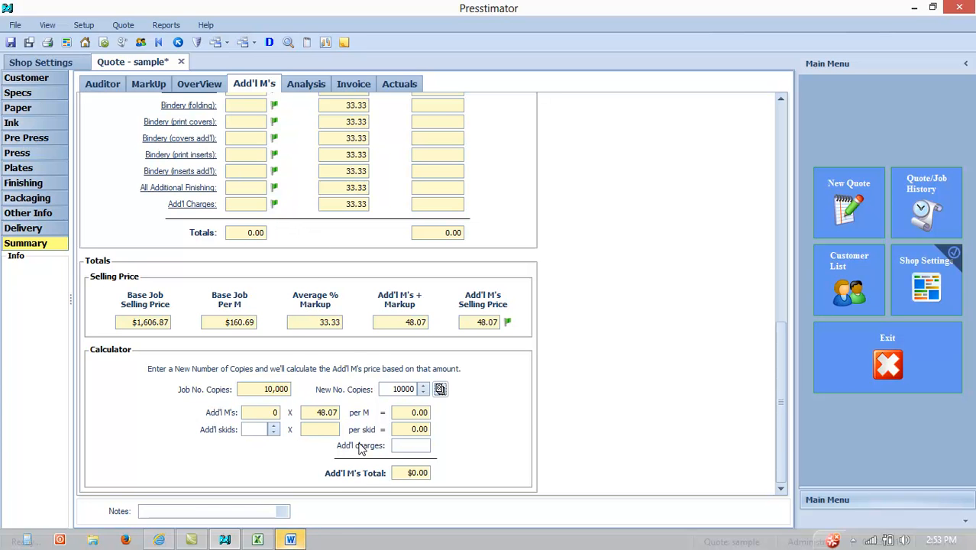
click(292, 540)
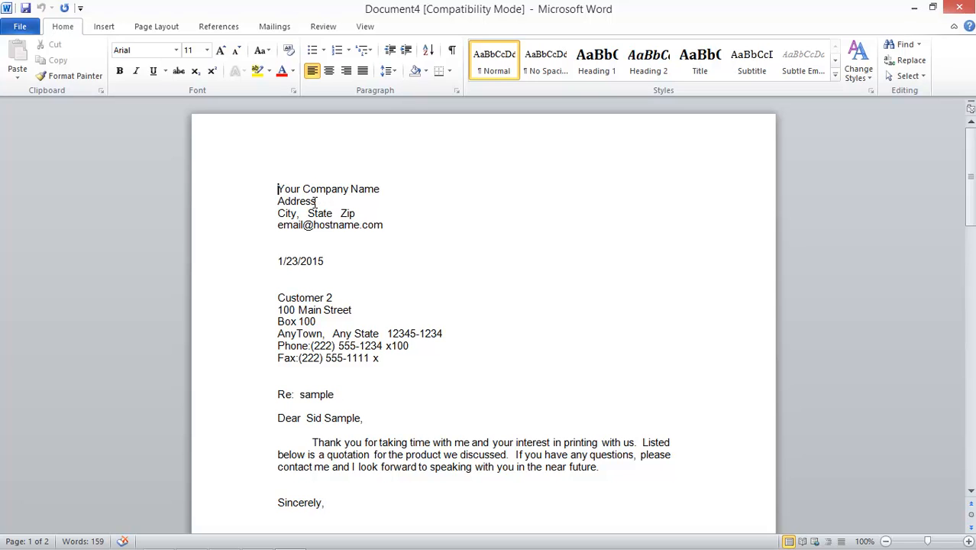
Scroll through the customer quote letter and its multiple quantities table, then minimize Word.
scroll(382, 223, down, 2)
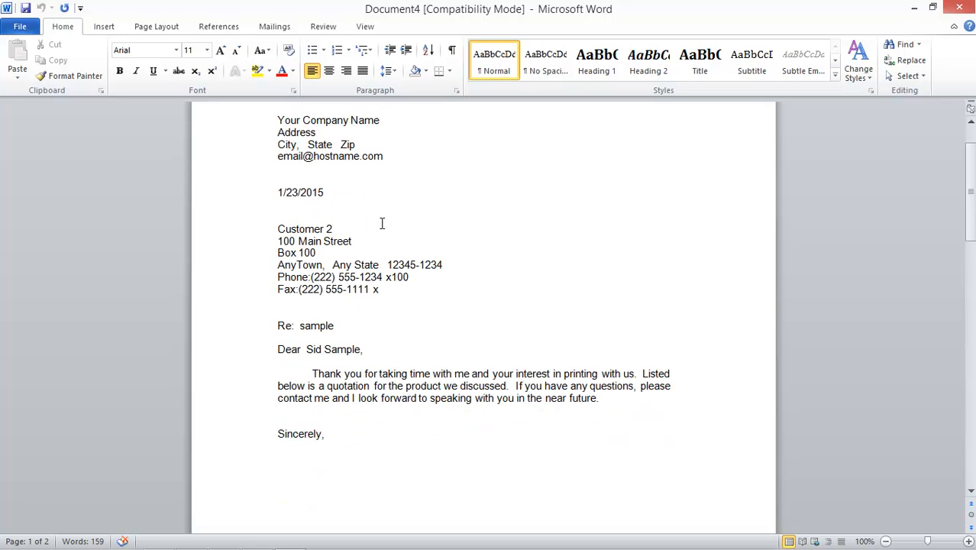
scroll(382, 223, down, 4)
scroll(457, 214, up, 3)
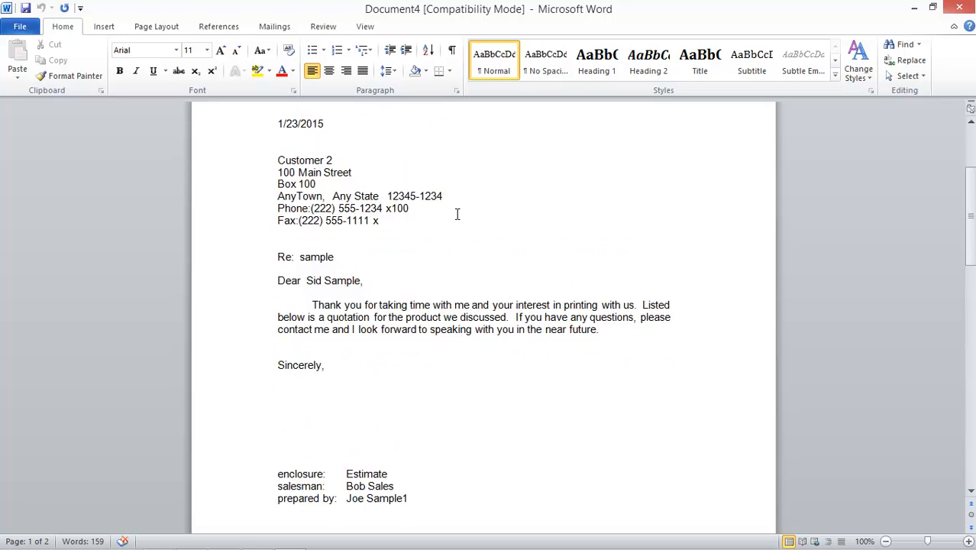
scroll(472, 211, down, 2)
scroll(546, 221, down, 4)
scroll(396, 204, down, 14)
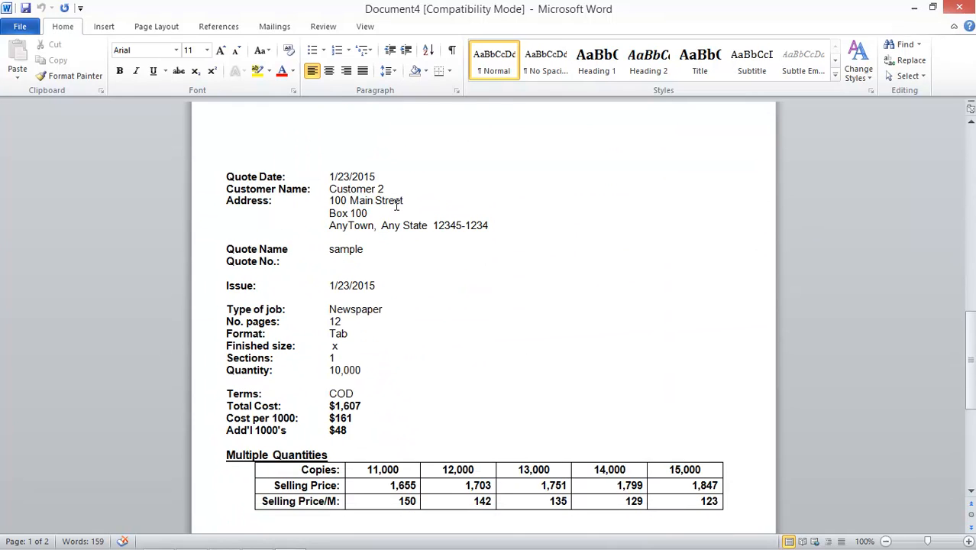
scroll(397, 204, down, 1)
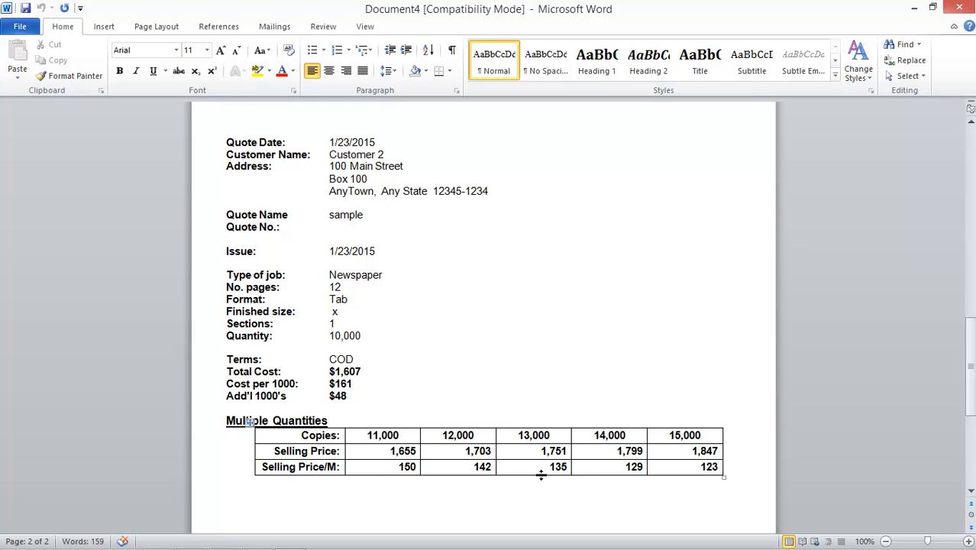
click(914, 8)
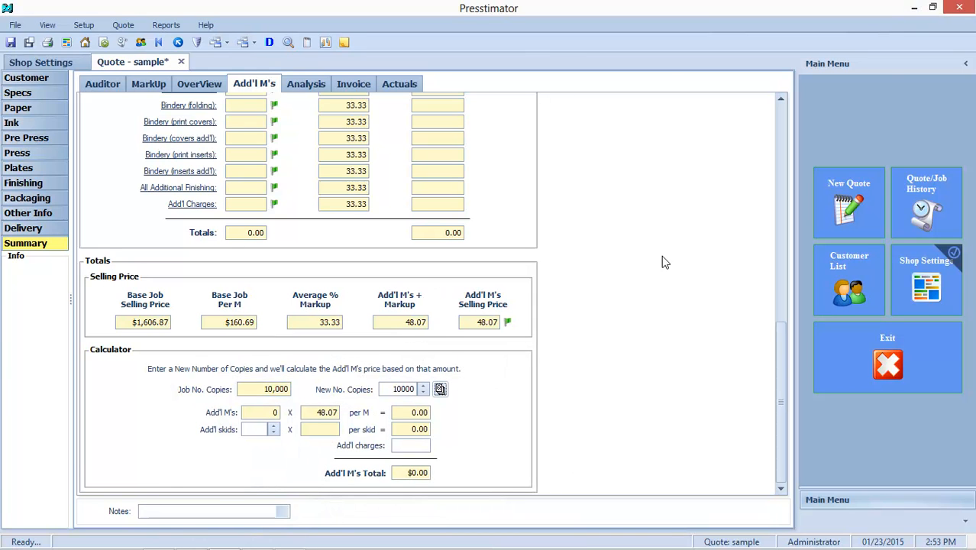
Open the quote actuals window for the quote and close it.
click(325, 43)
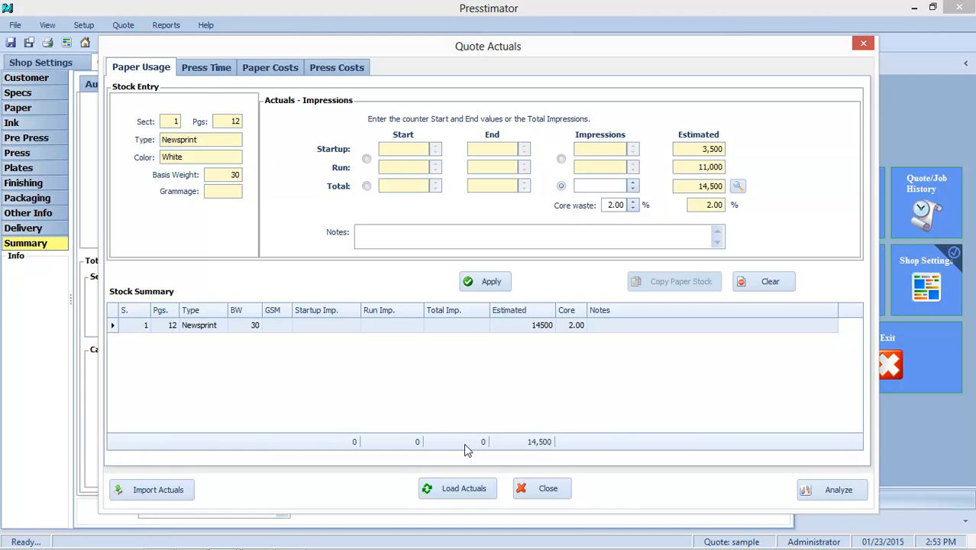
click(535, 488)
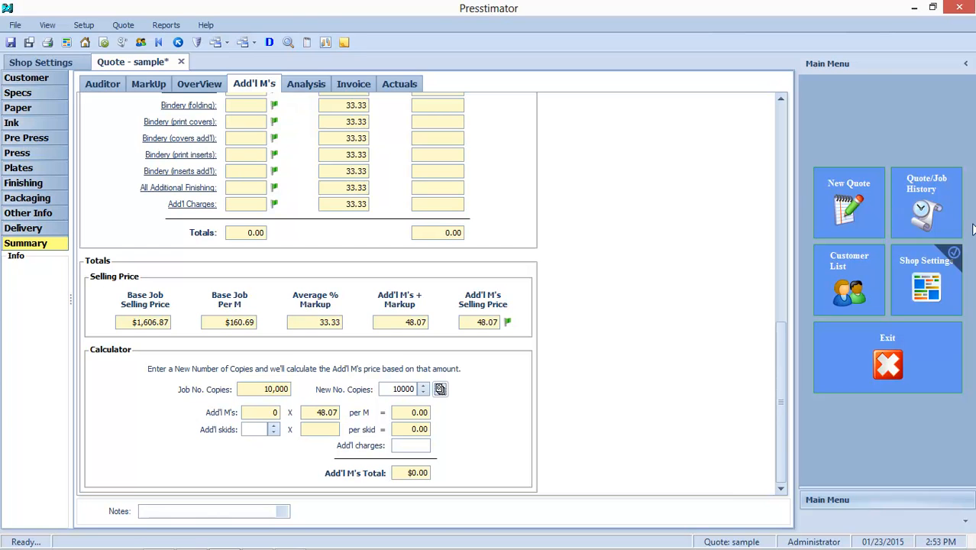
Open the quote/job history and switch between the quote history and job history lists.
click(931, 190)
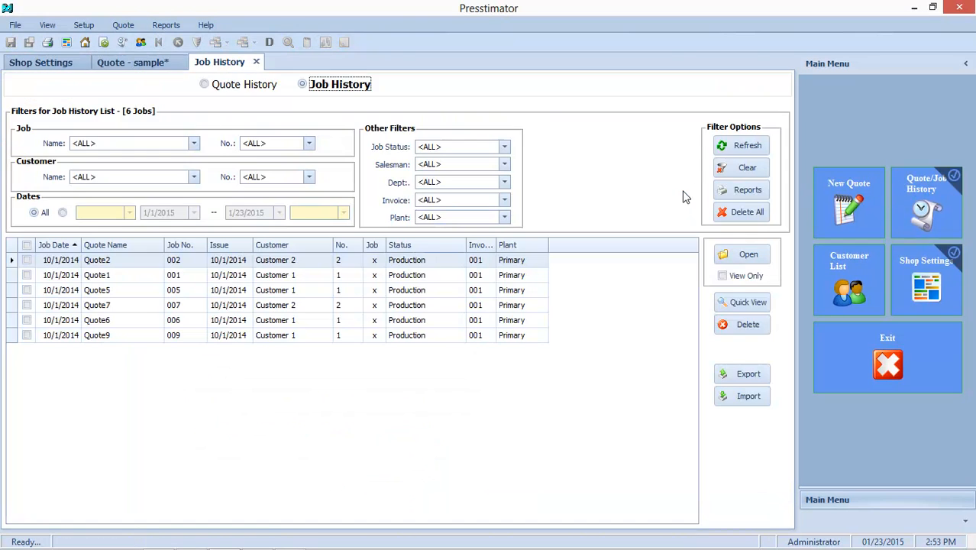
click(237, 85)
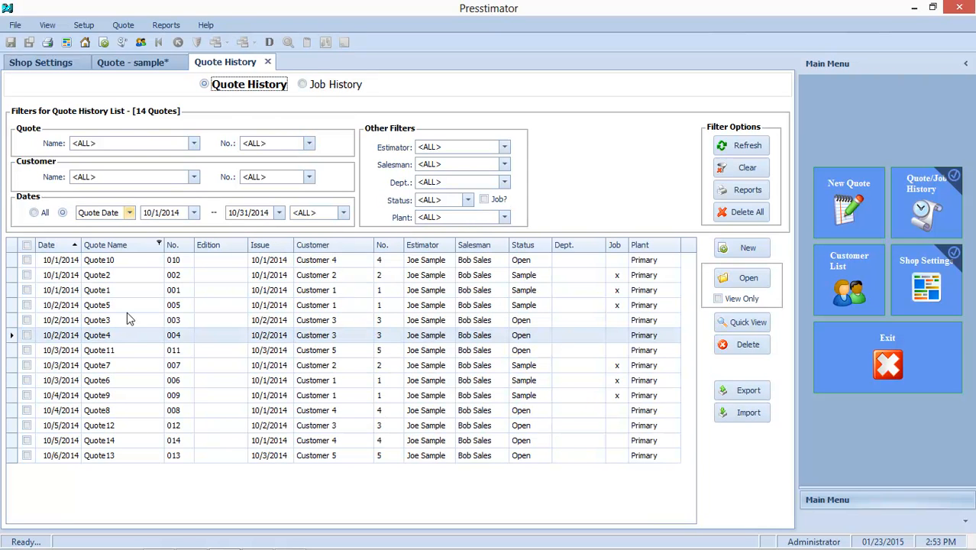
click(310, 87)
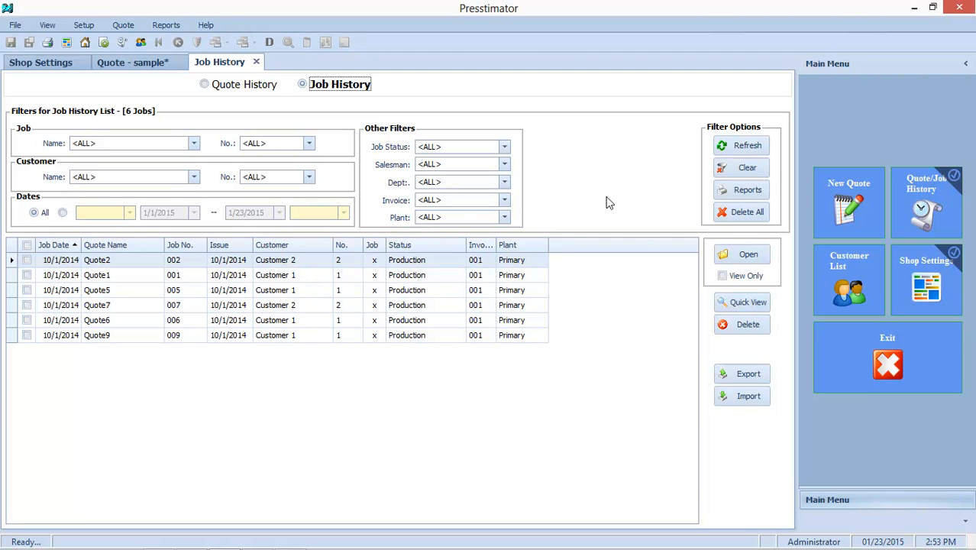
Generate the Profit Analysis report from the job history reports.
click(730, 193)
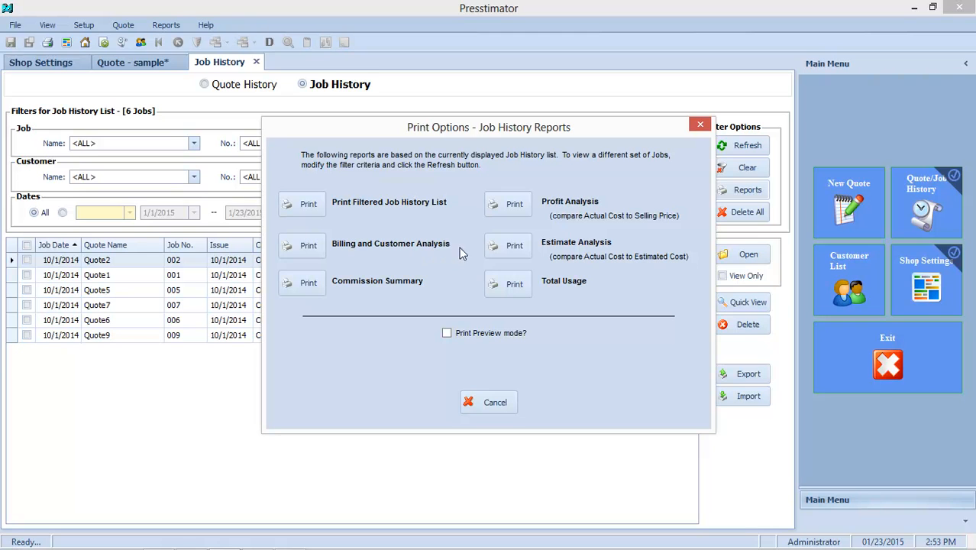
click(517, 205)
click(396, 220)
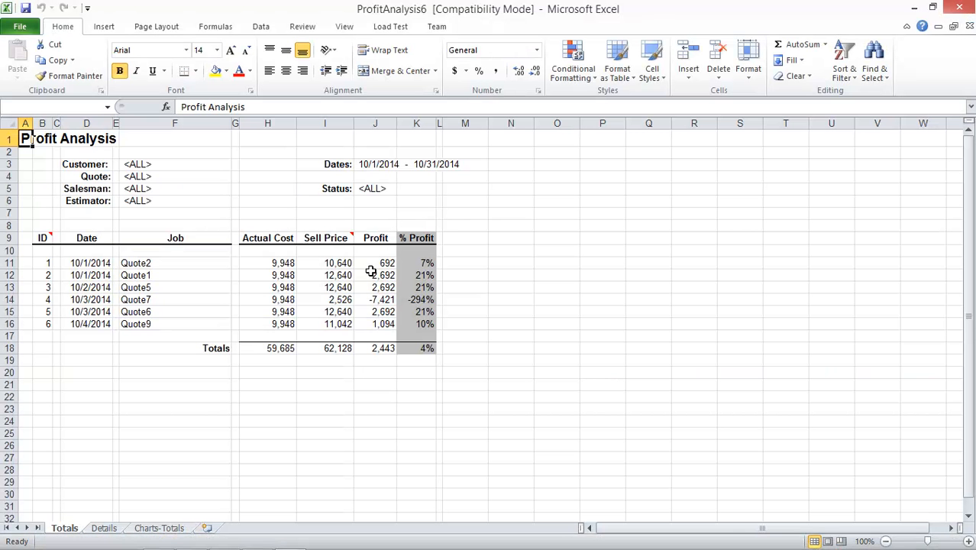
Examine the charts on the Charts-Totals sheet of the profit analysis workbook.
click(160, 528)
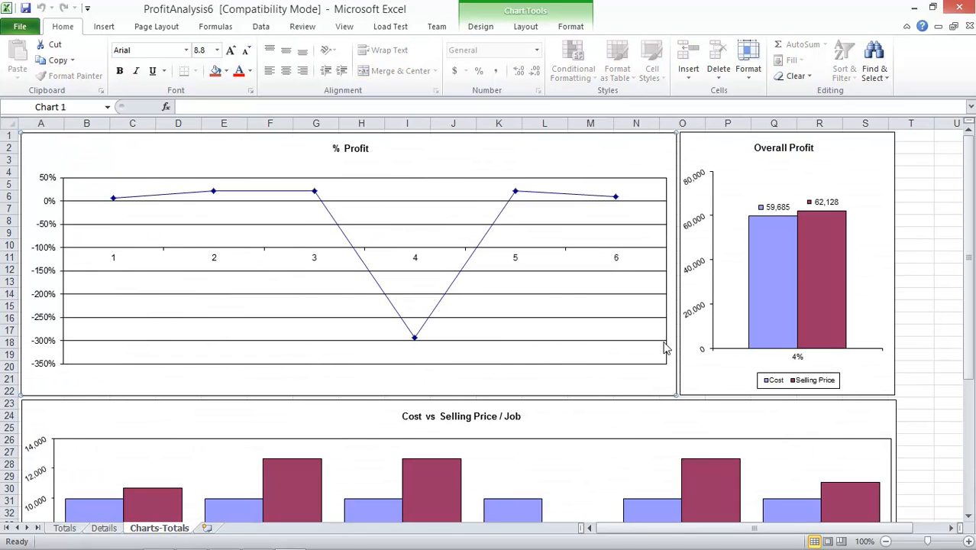
scroll(664, 343, down, 5)
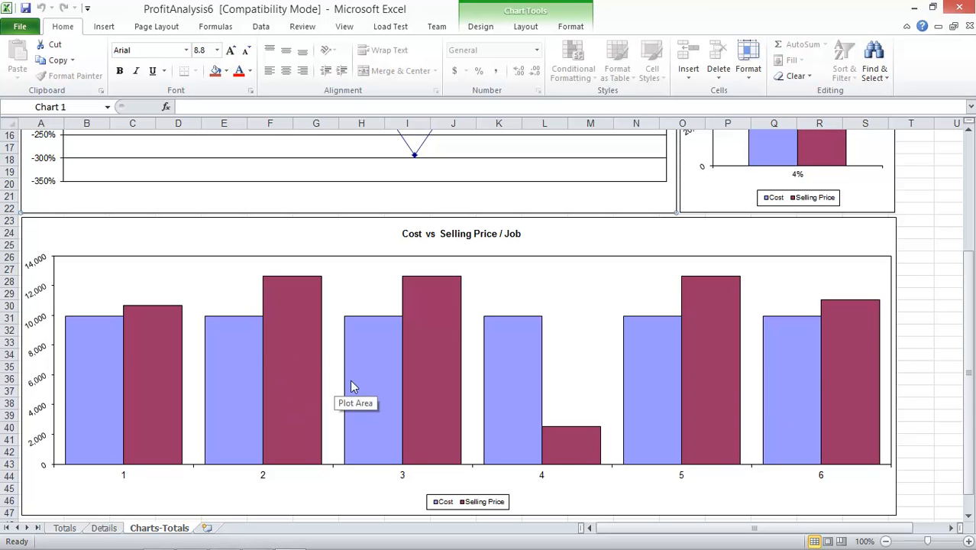
scroll(297, 362, up, 5)
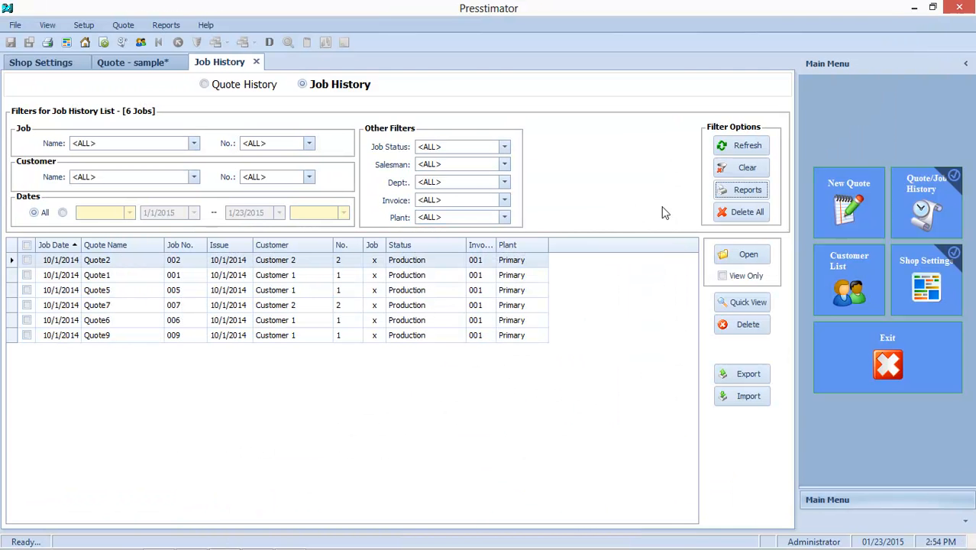
Generate the Total Usage report with the Totals Only option.
click(735, 192)
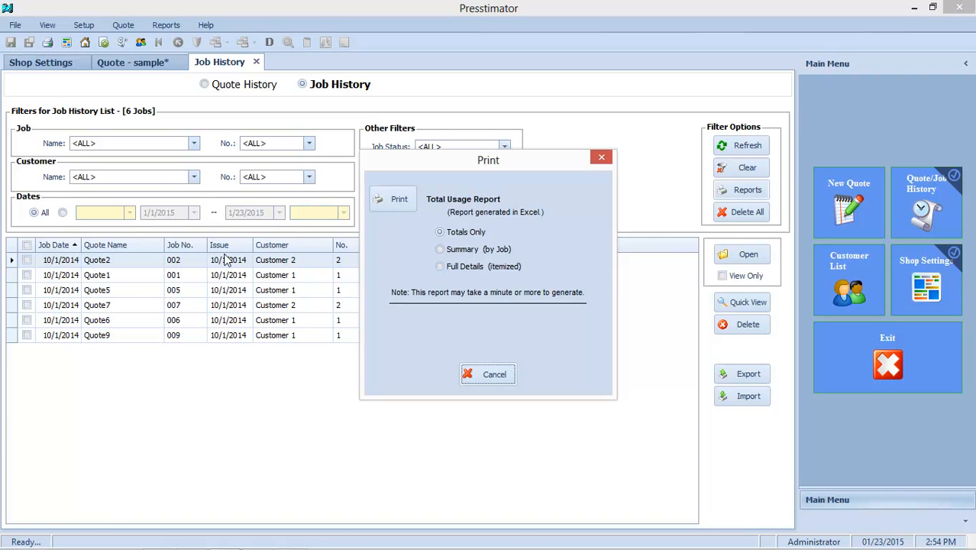
click(405, 207)
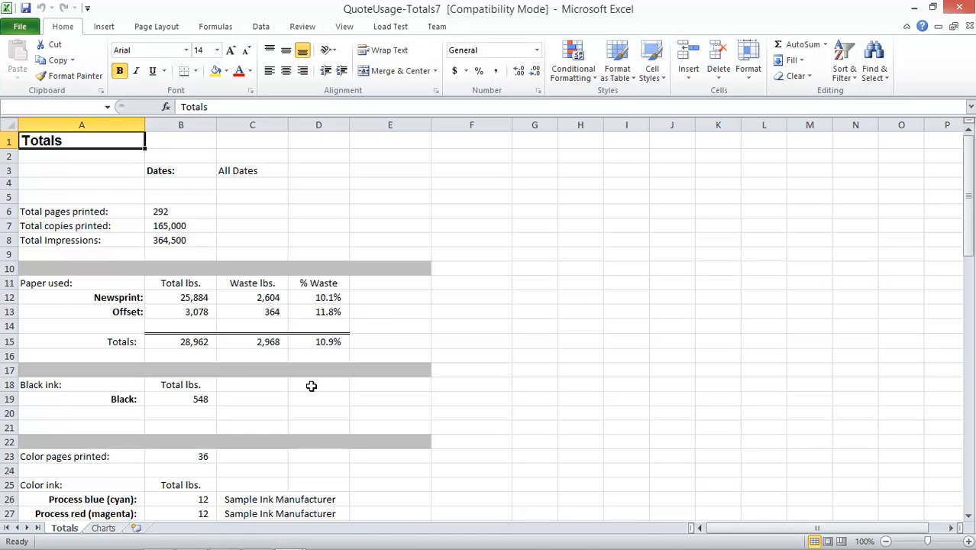
Scroll through the Total Usage totals sheet to review paper, ink, press, plates and other usage.
scroll(304, 380, down, 2)
scroll(236, 354, down, 4)
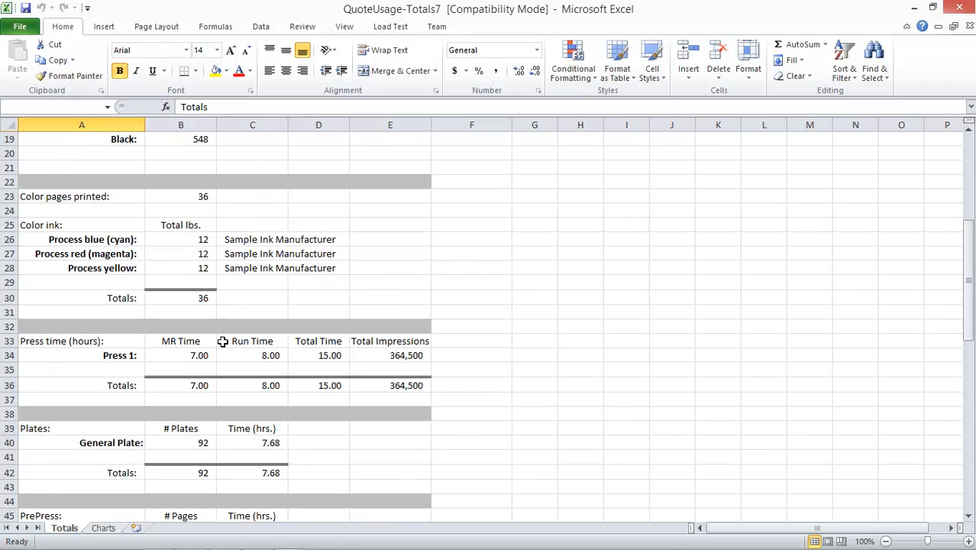
scroll(224, 345, down, 3)
scroll(222, 338, down, 4)
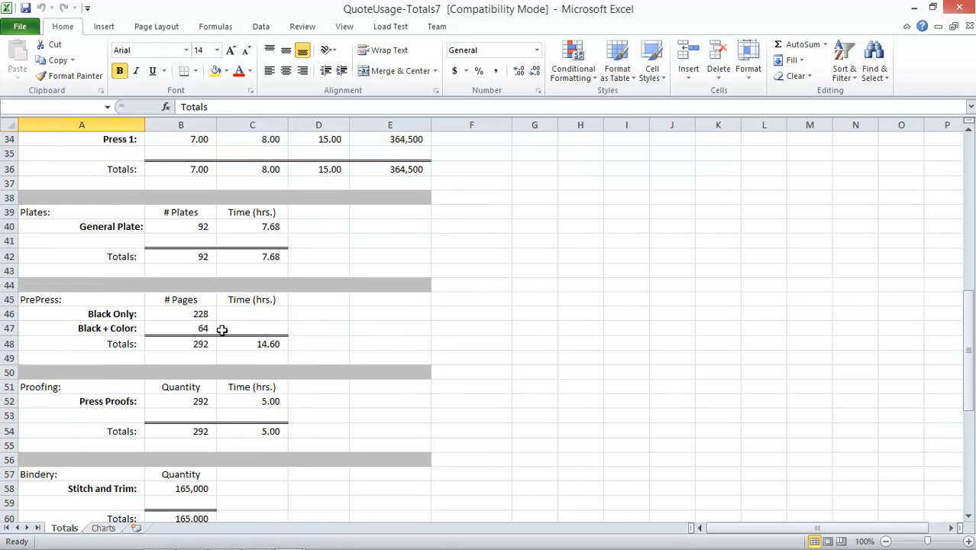
scroll(221, 330, down, 2)
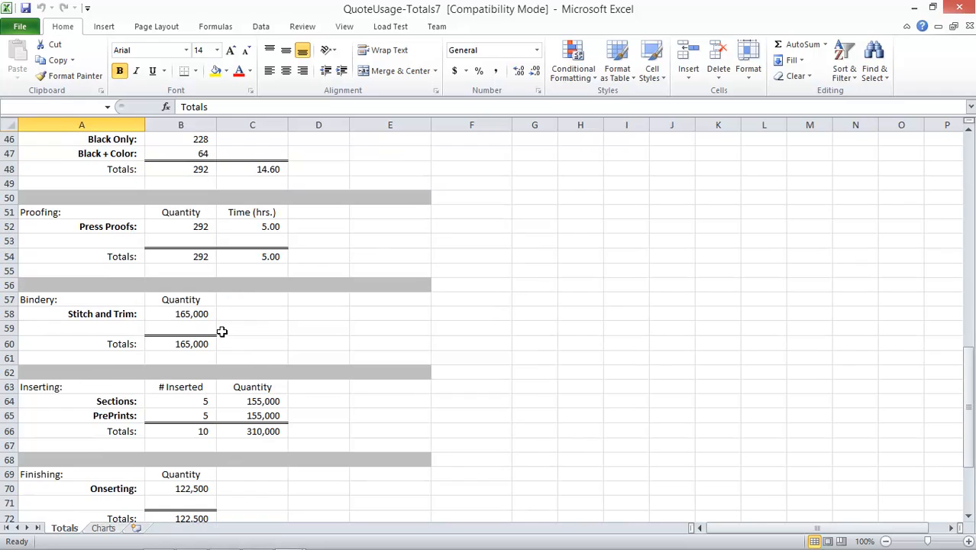
scroll(221, 332, down, 4)
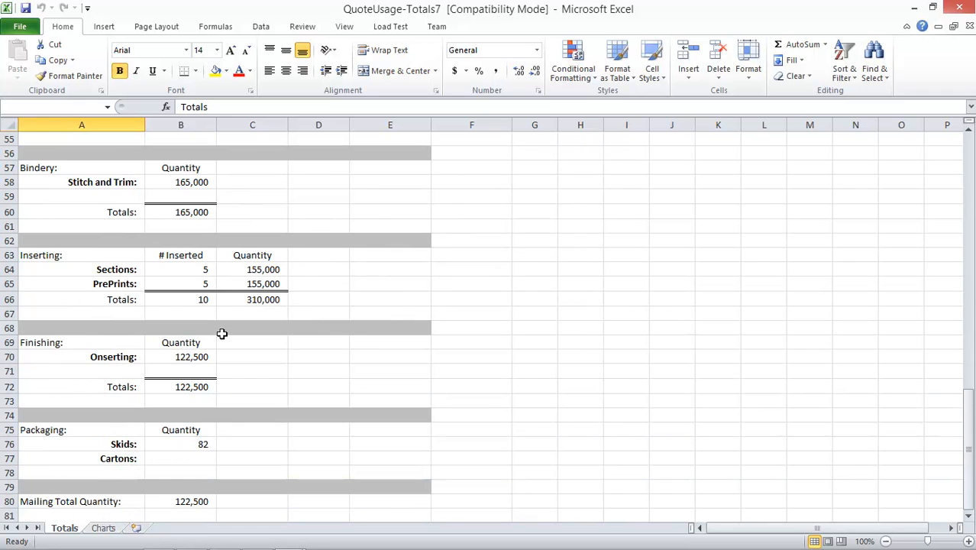
scroll(222, 333, down, 2)
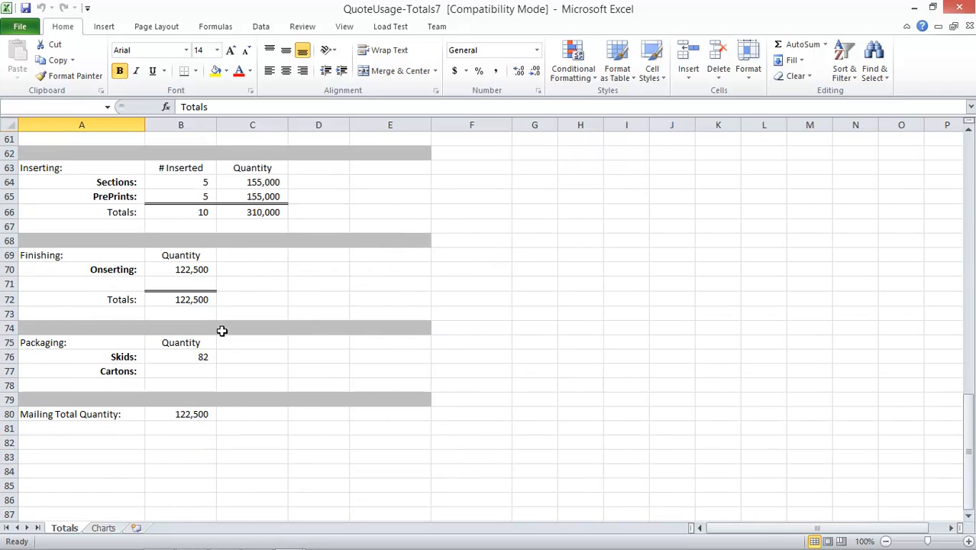
Open the Charts sheet of the Total Usage workbook and examine its usage charts.
click(104, 528)
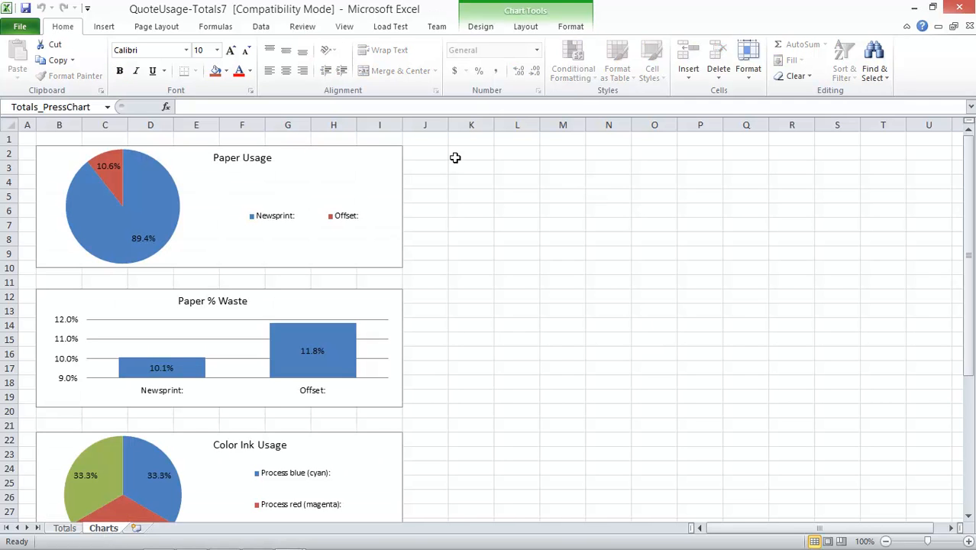
scroll(364, 268, down, 4)
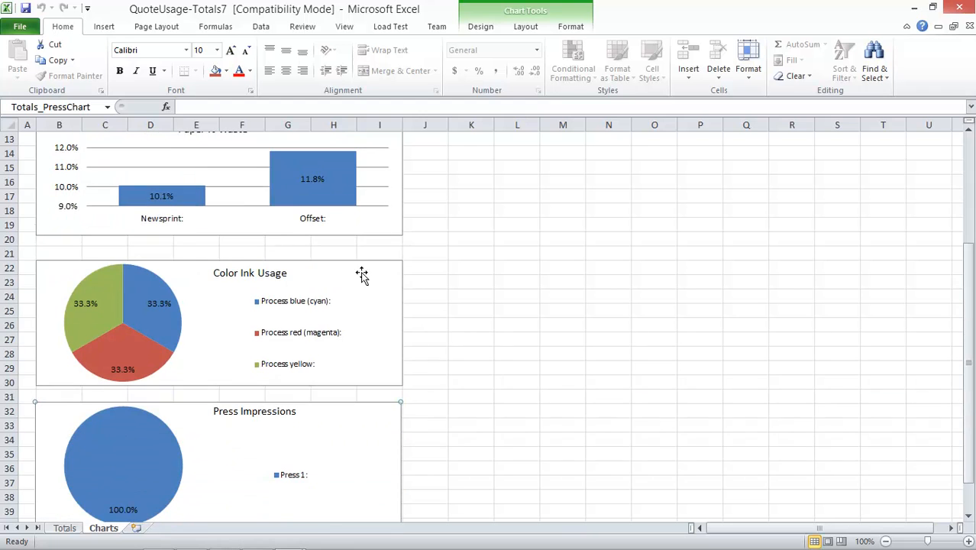
scroll(338, 272, up, 4)
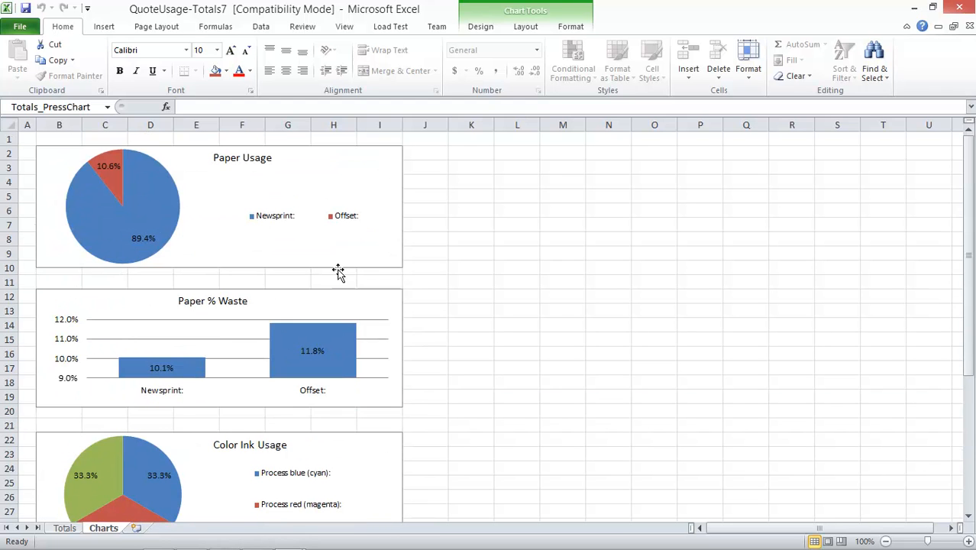
Switch to the browser and scroll through the online Request for Quote form to examine its fields.
click(915, 8)
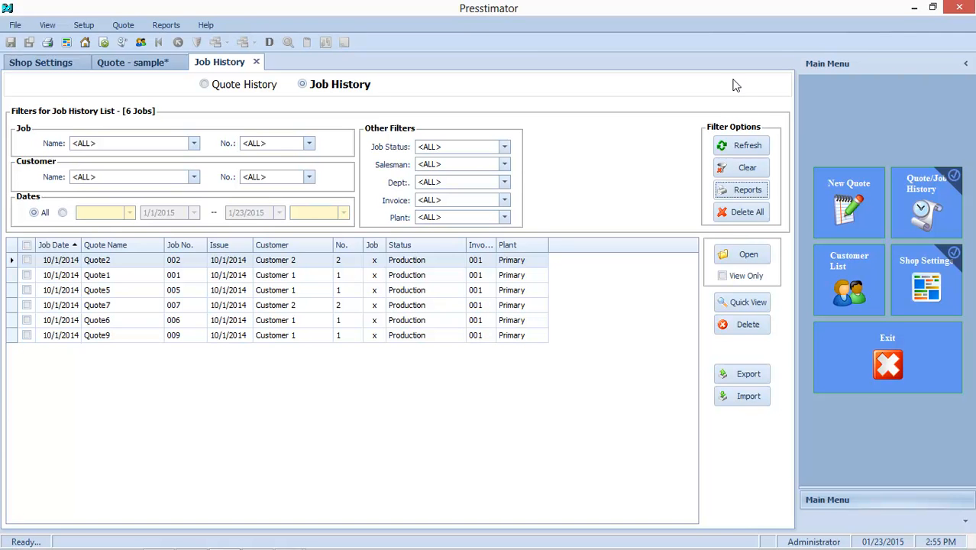
click(914, 7)
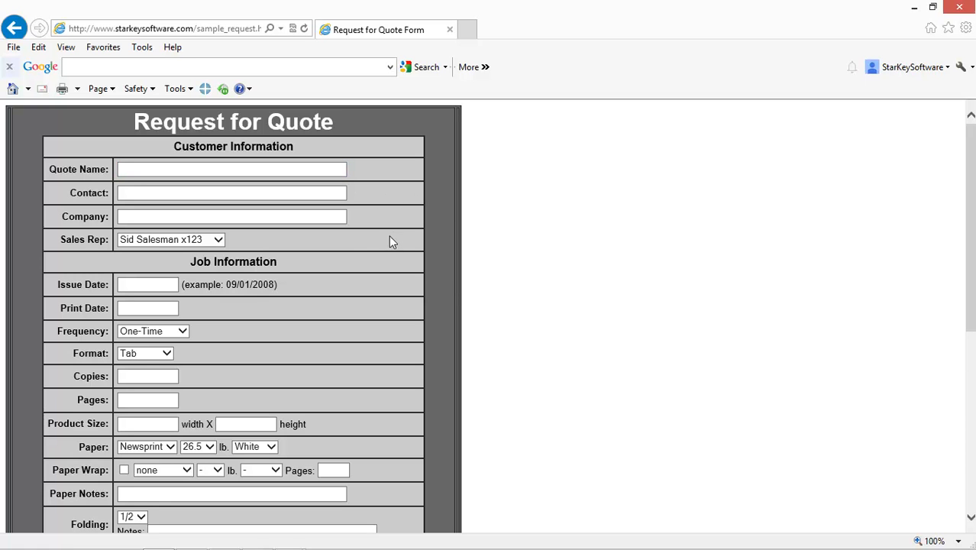
scroll(374, 258, down, 2)
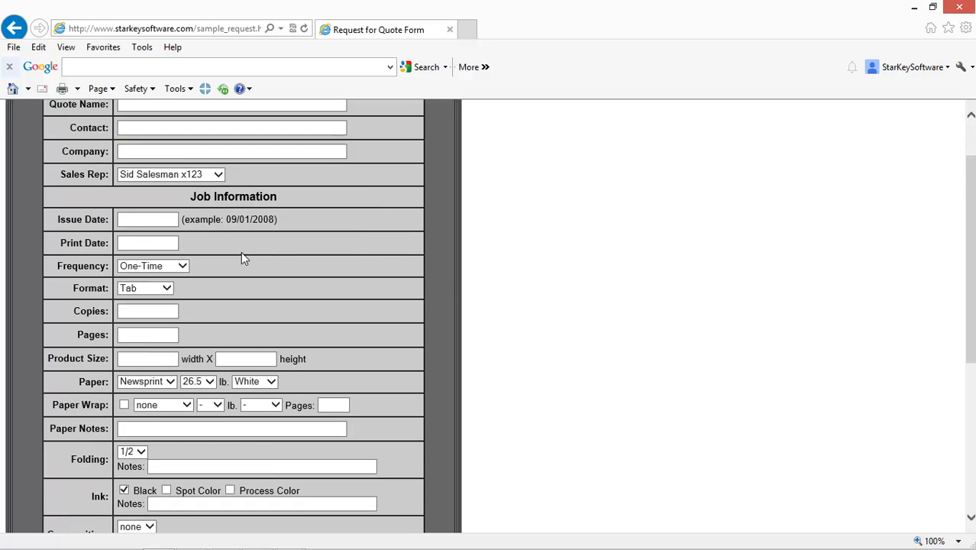
scroll(241, 259, down, 2)
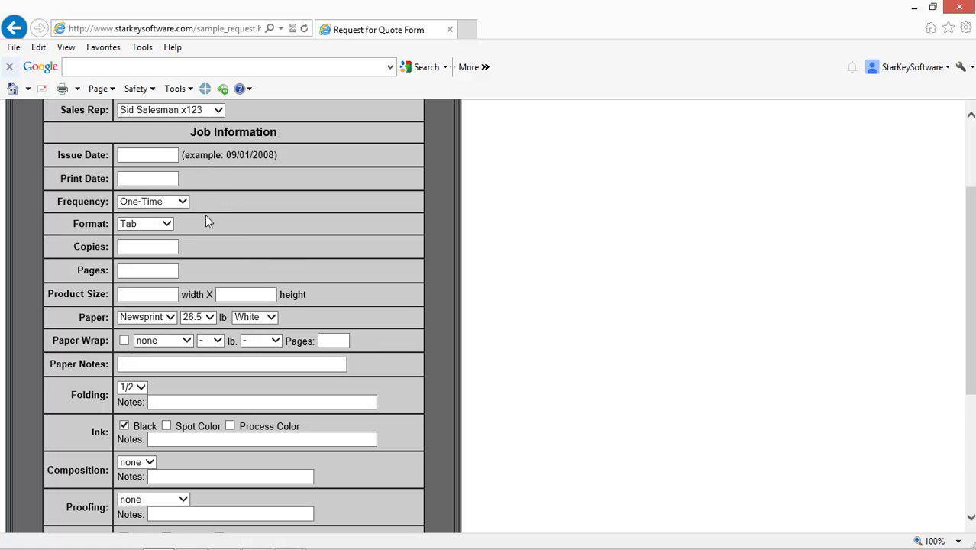
scroll(196, 215, down, 2)
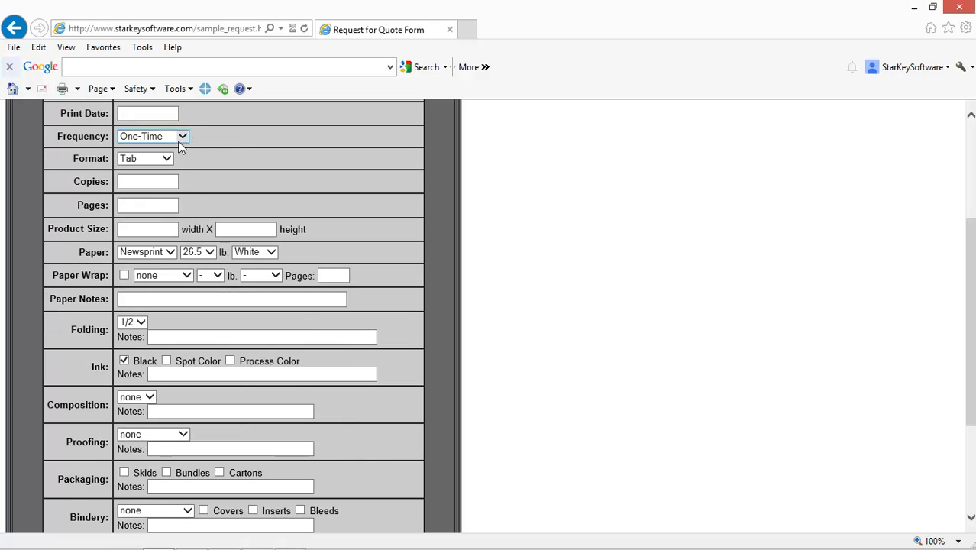
scroll(194, 184, down, 5)
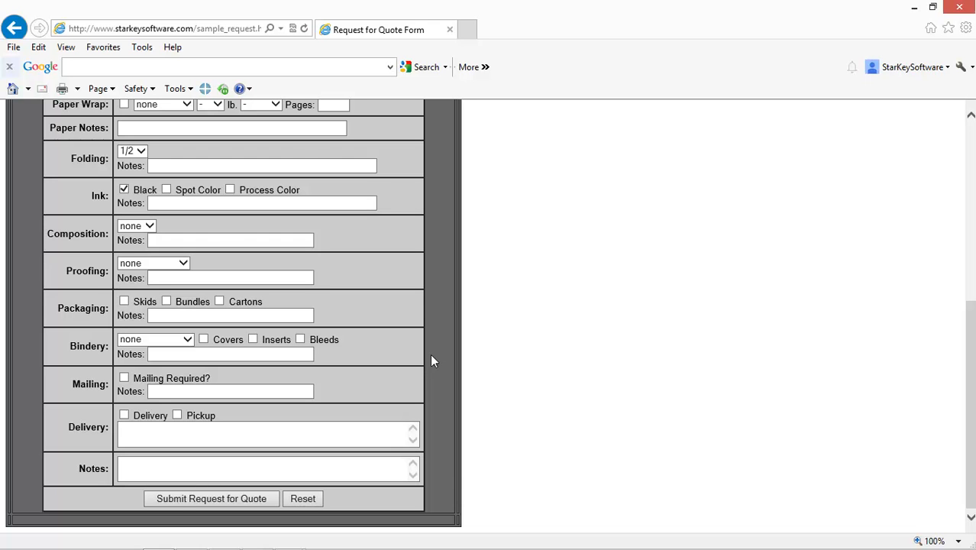
scroll(429, 356, up, 3)
scroll(418, 329, up, 2)
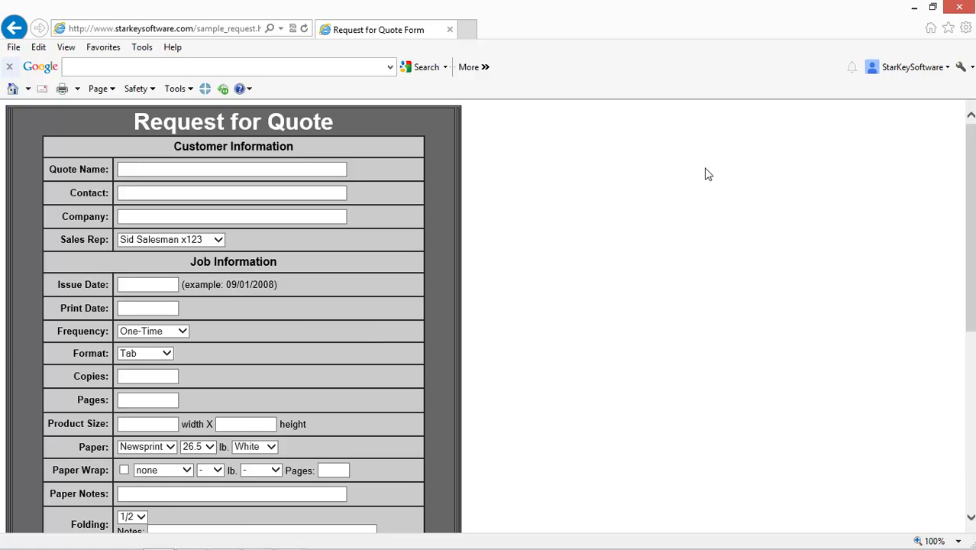
Return to the sample quote, open its Quote Actuals dialog, and generate the Estimates vs. Actuals report.
click(919, 14)
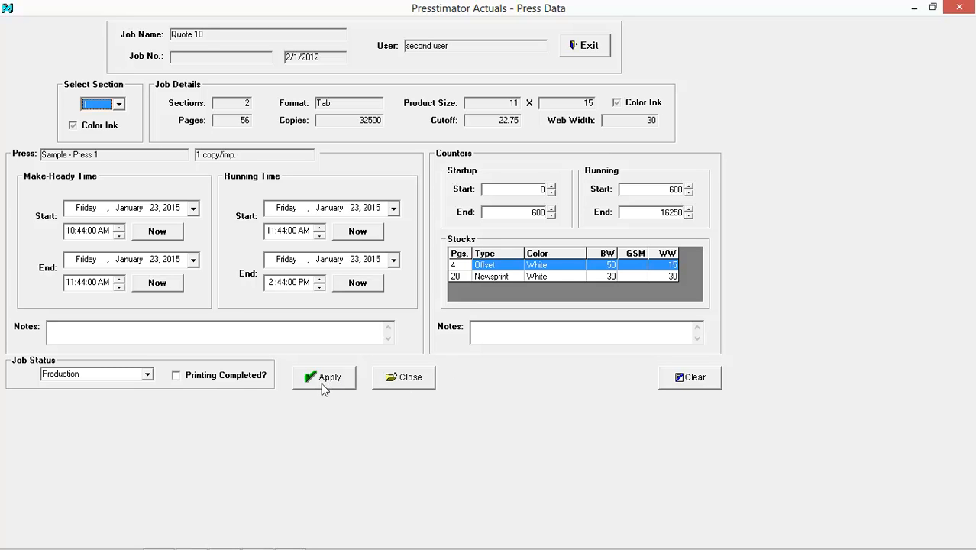
click(225, 540)
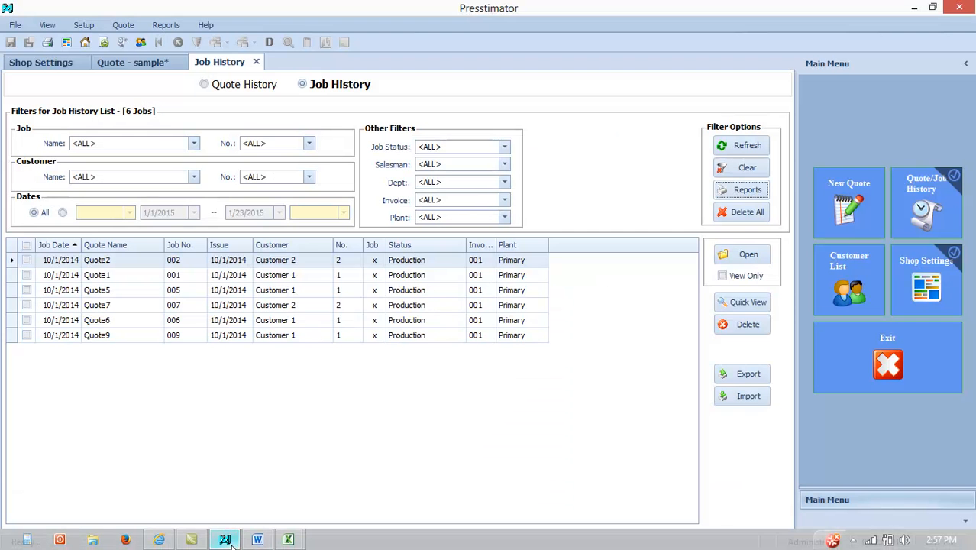
click(148, 66)
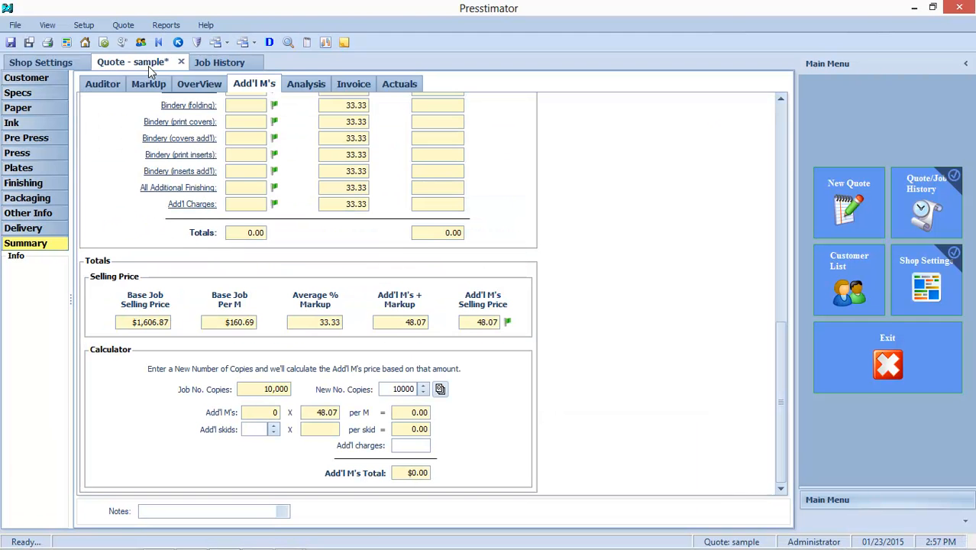
click(326, 42)
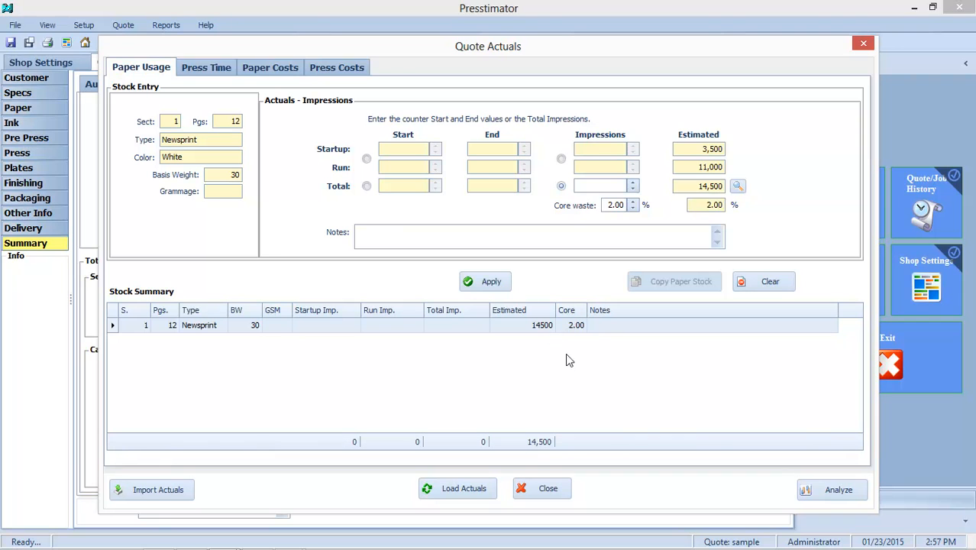
click(839, 490)
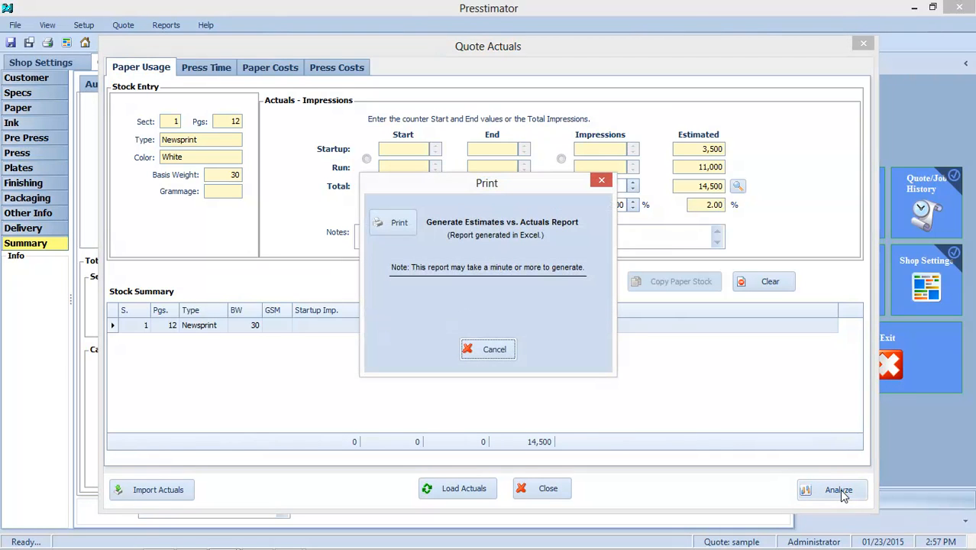
click(382, 220)
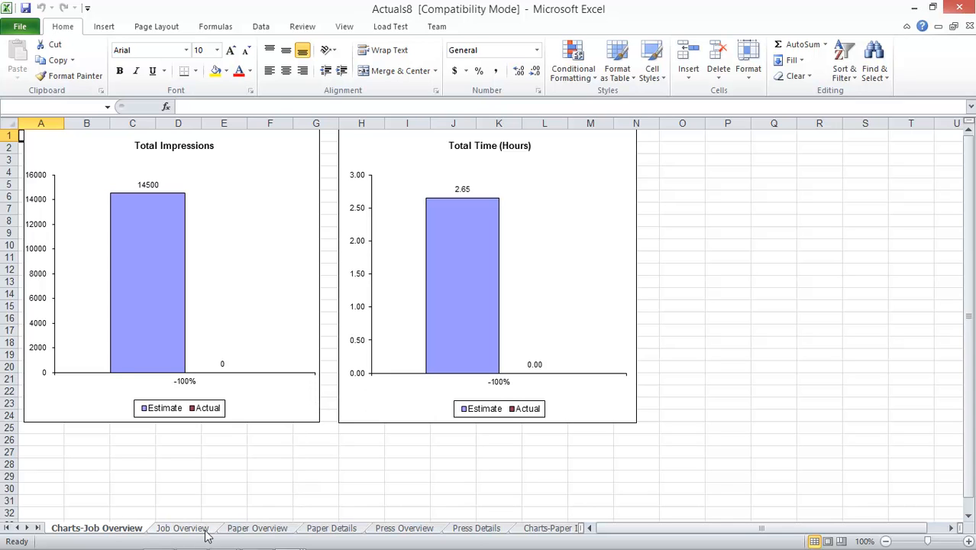
Browse the report's Press Details, Charts-Paper Impressions, Charts-Press and Charts-Paper Usage sheets.
click(474, 532)
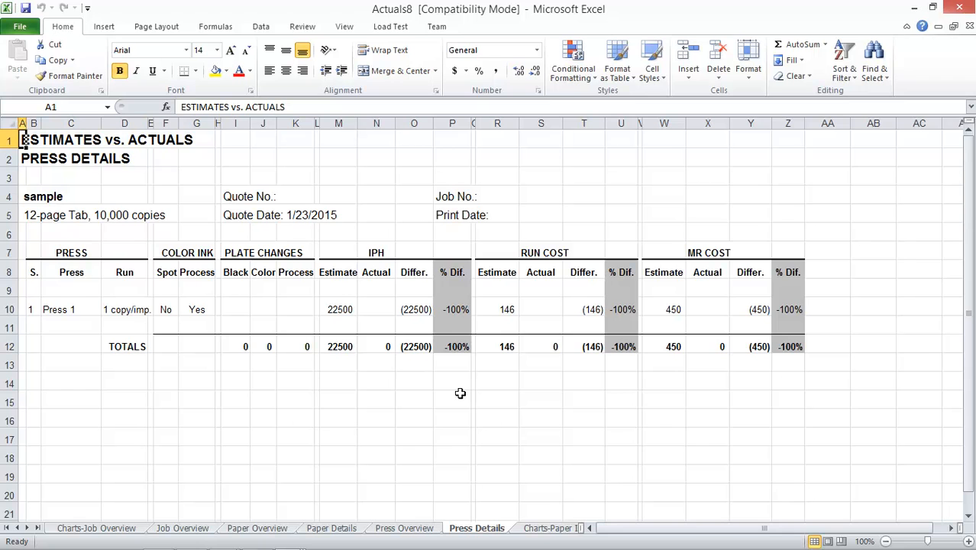
click(540, 533)
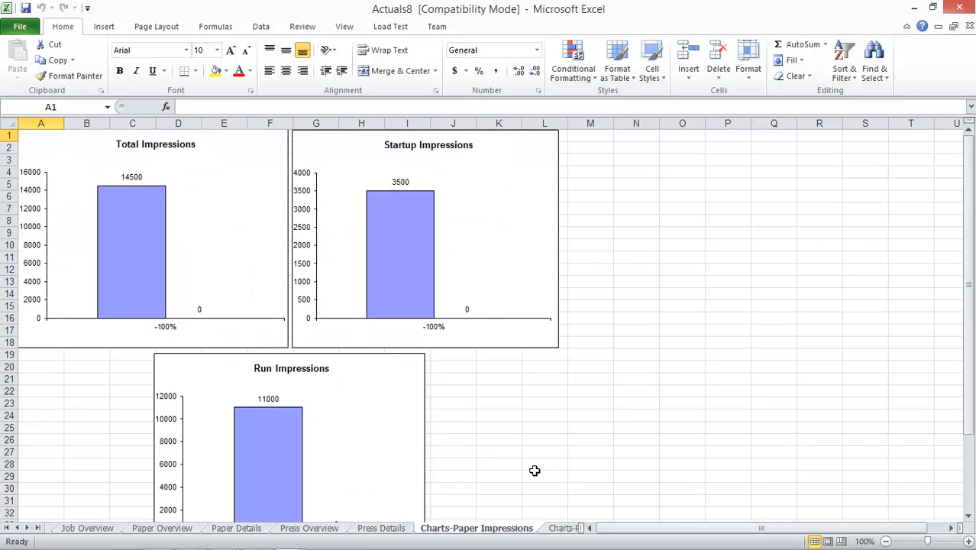
click(553, 530)
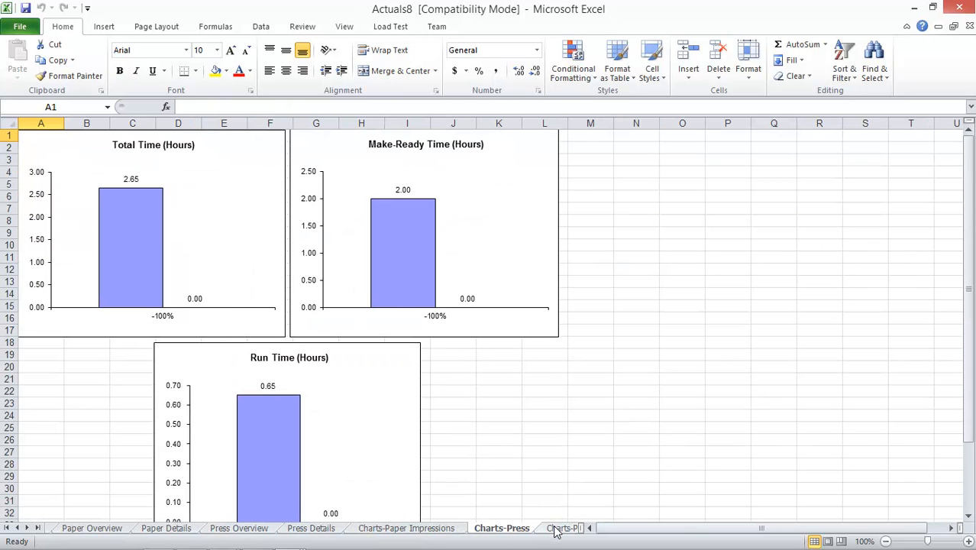
click(557, 529)
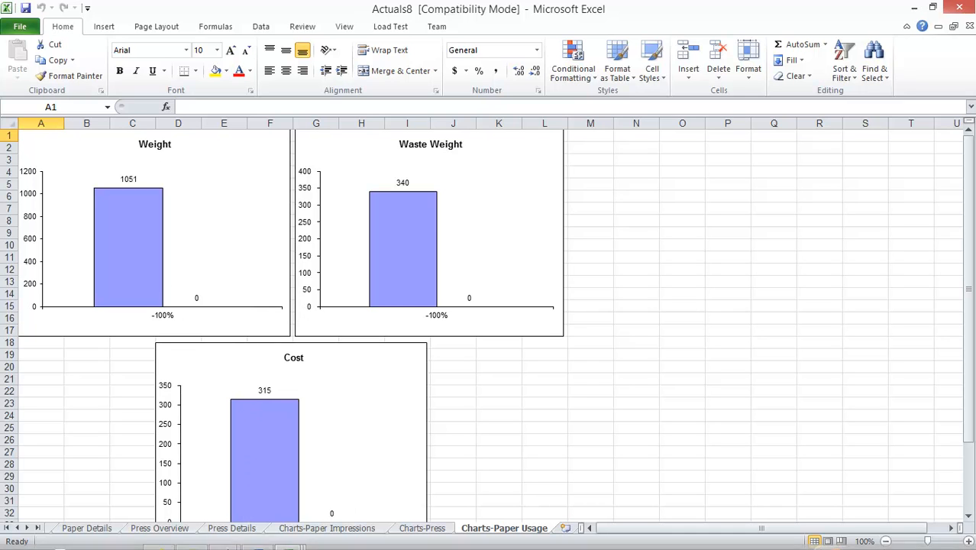
Switch back to the Quote Actuals dialog and close it.
mouse_move(228, 544)
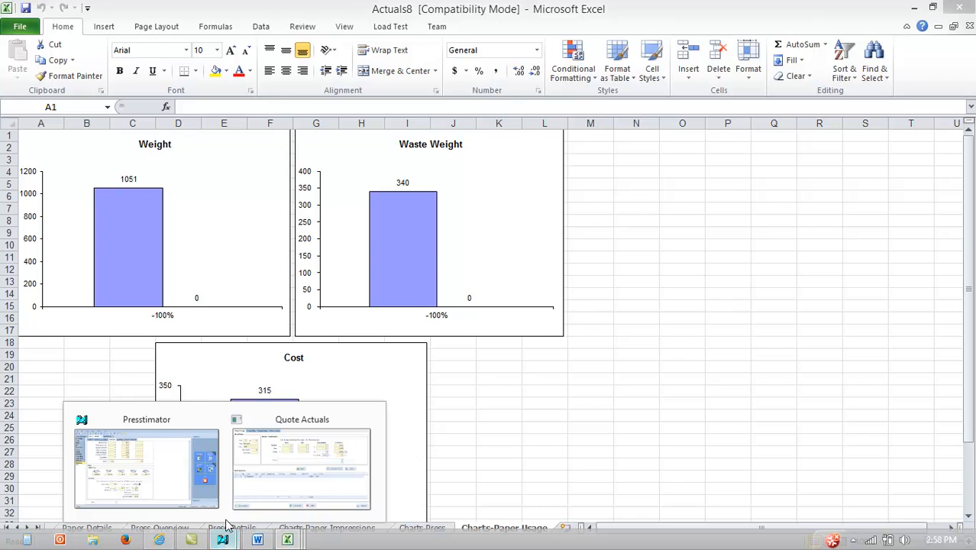
click(183, 416)
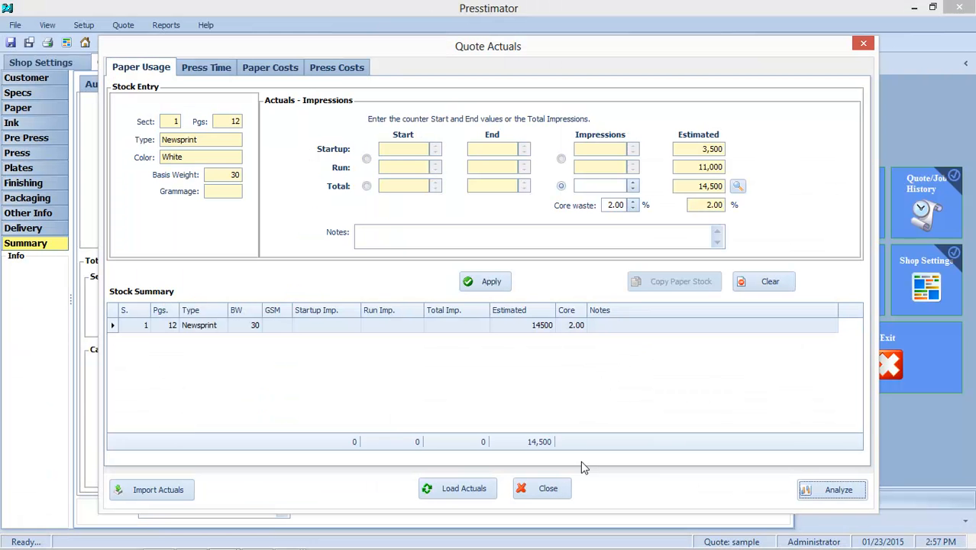
click(547, 490)
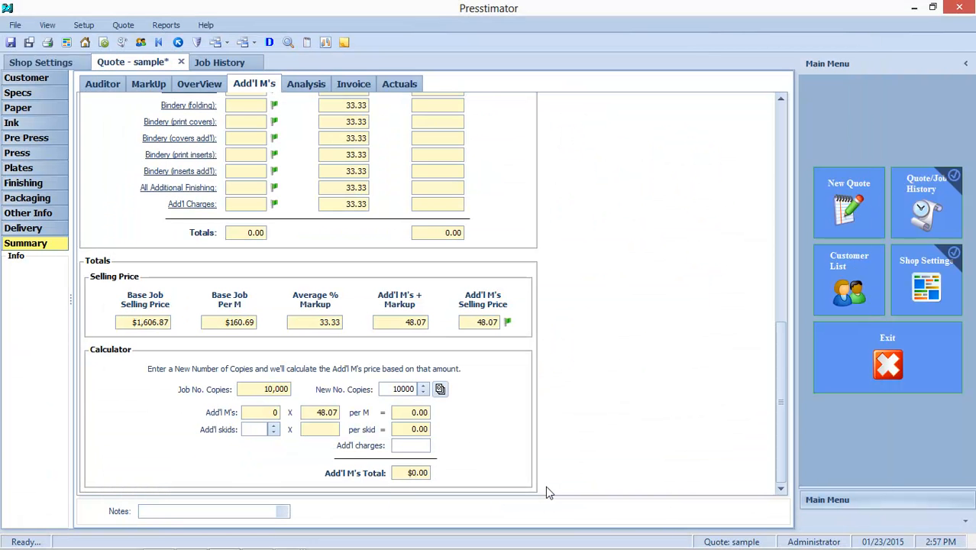